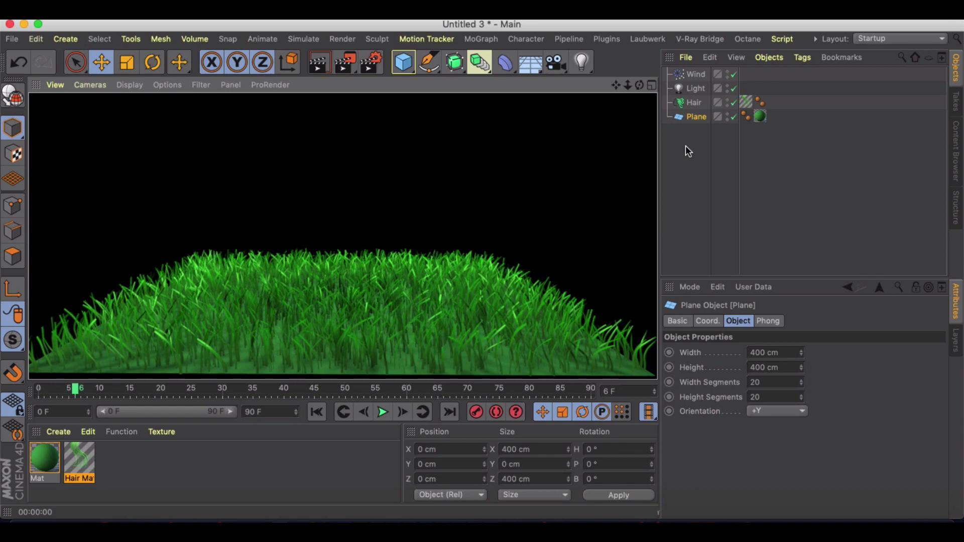
Preview the hair-grass animation, then rewind it to frame 0
click(385, 411)
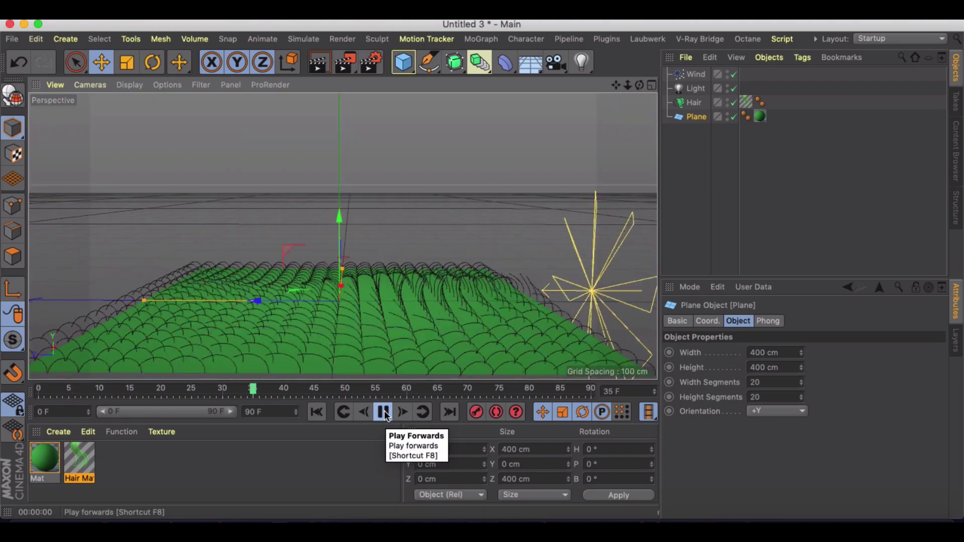
click(384, 412)
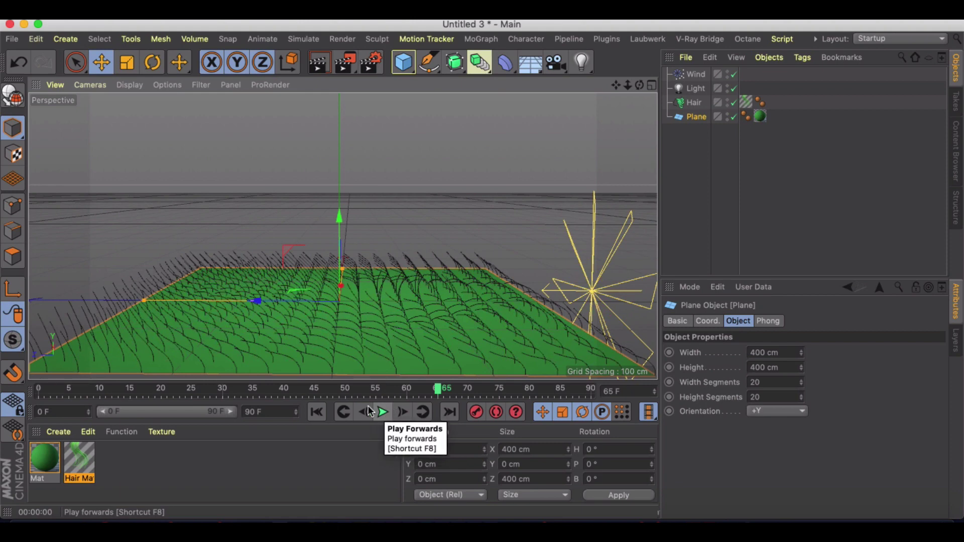
click(318, 412)
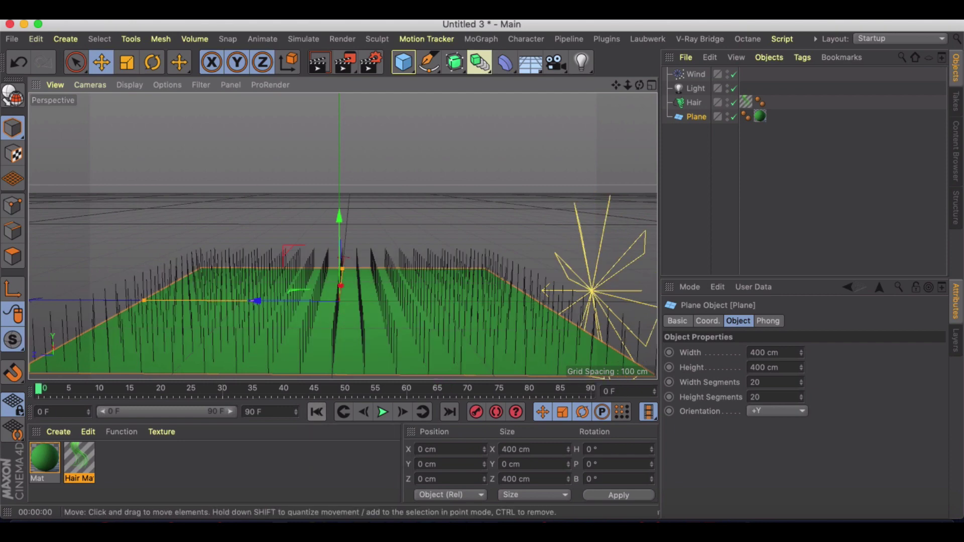
click(12, 40)
Create a new project with a Plane primitive and add hair to it
click(23, 60)
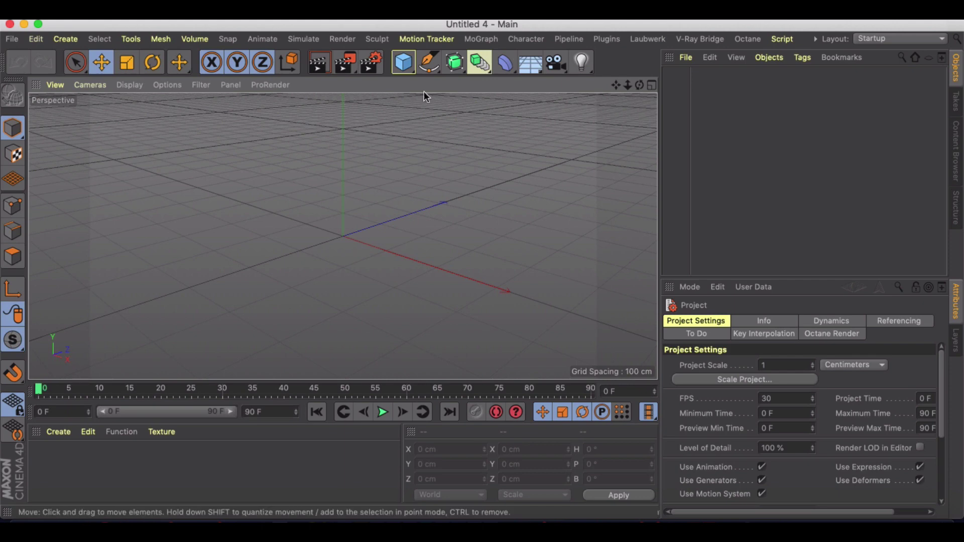
drag(403, 62, 532, 98)
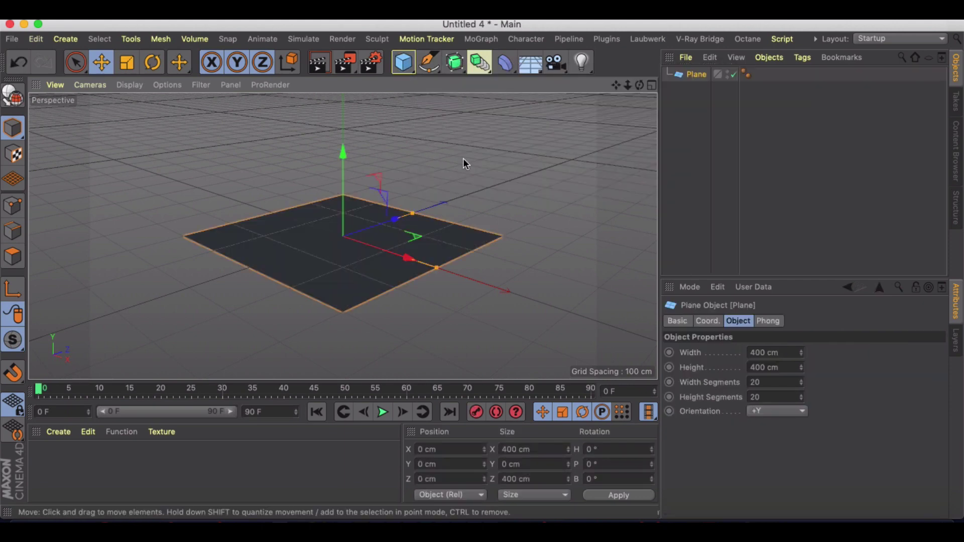
click(296, 40)
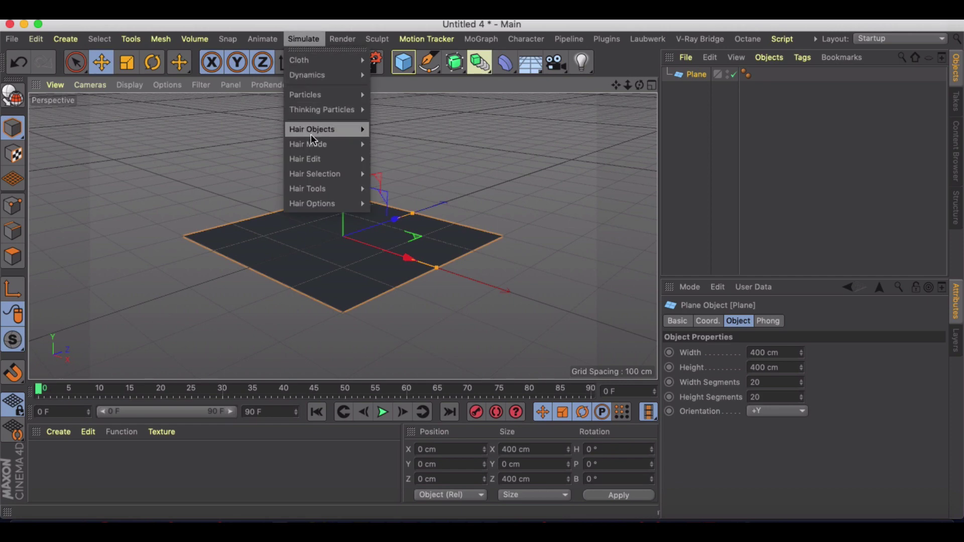
click(391, 133)
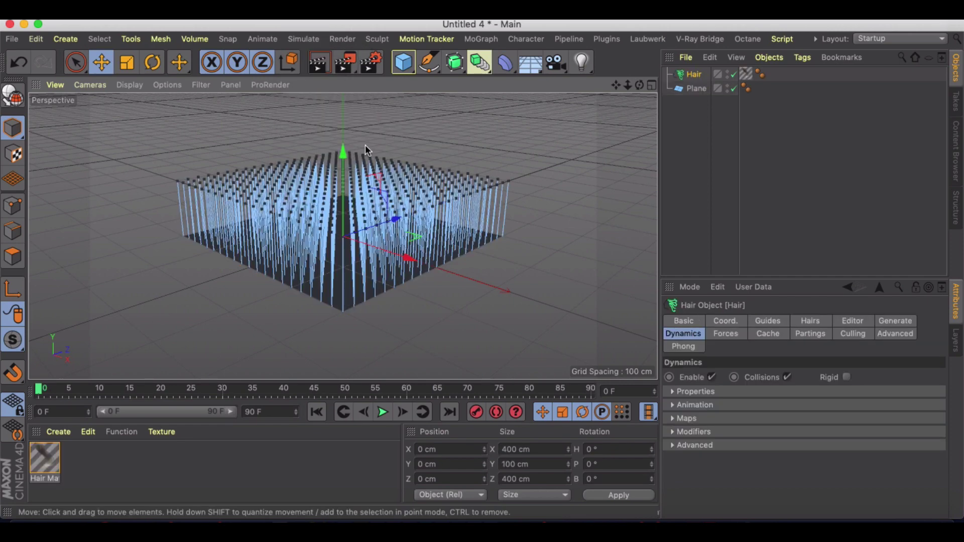
Set the left knot of the Hair Mat colour gradient to dark green
double_click(54, 464)
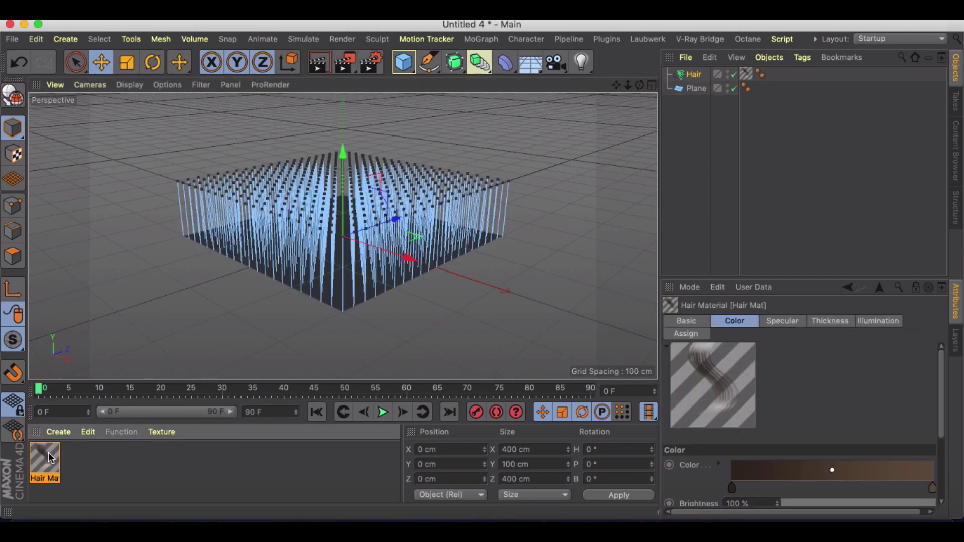
click(254, 217)
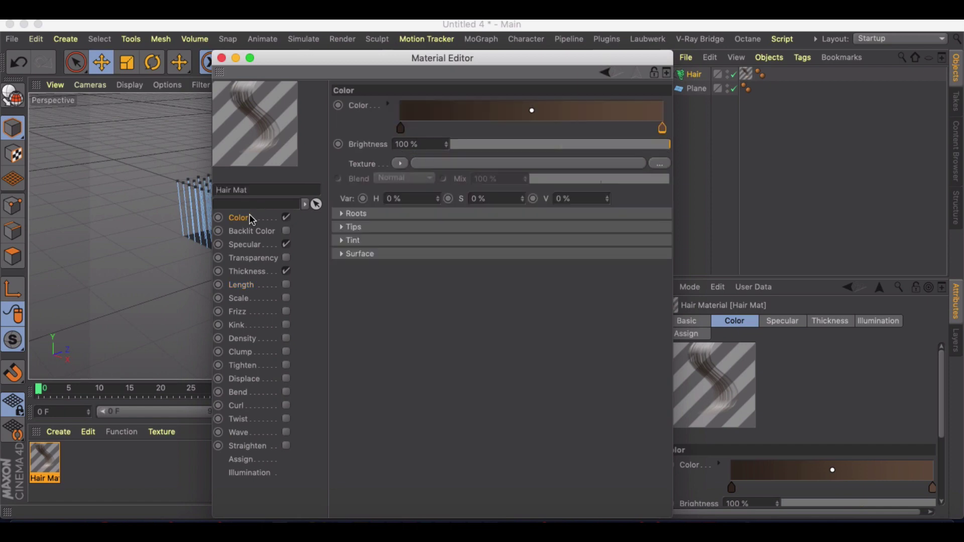
double_click(400, 129)
click(397, 144)
click(517, 159)
click(415, 174)
key(Return)
Make the right gradient knot bright green and tint the specular highlight green
double_click(663, 129)
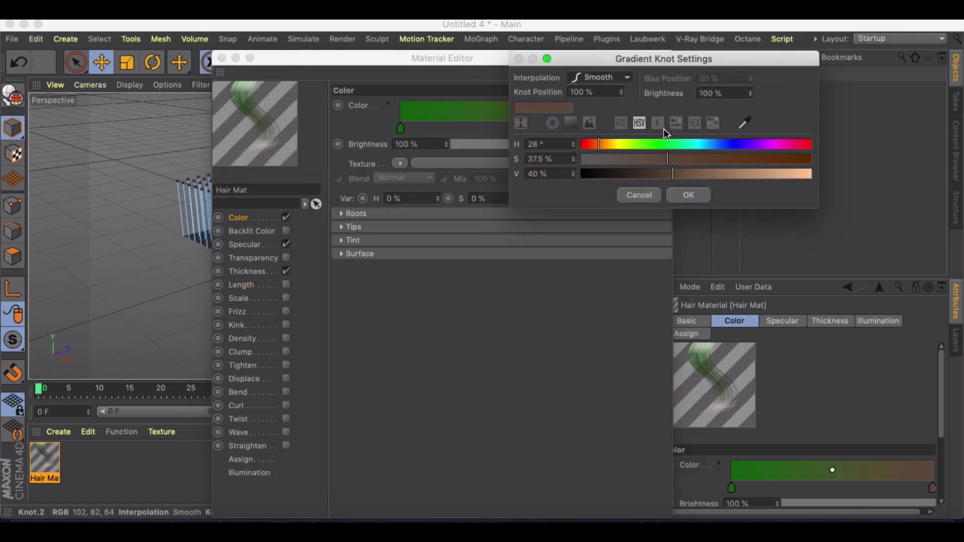
click(657, 144)
click(783, 159)
click(781, 173)
click(705, 195)
click(260, 245)
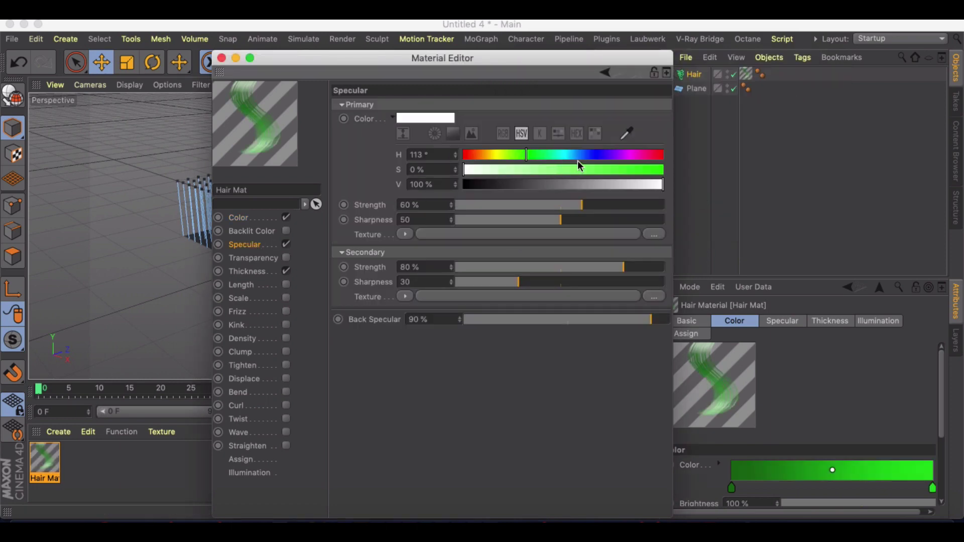
drag(620, 171, 583, 185)
click(254, 272)
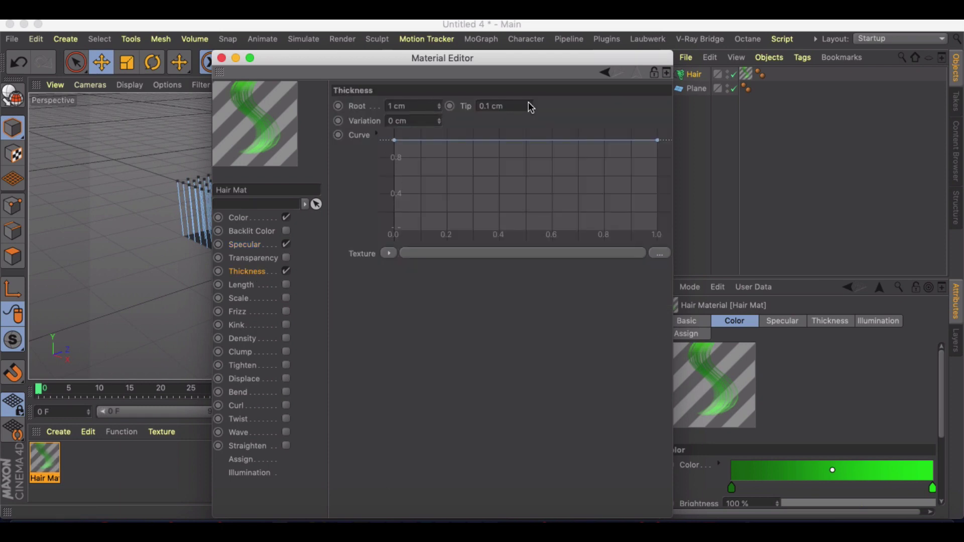
Shorten the hair guides' root length to 47 cm
click(221, 58)
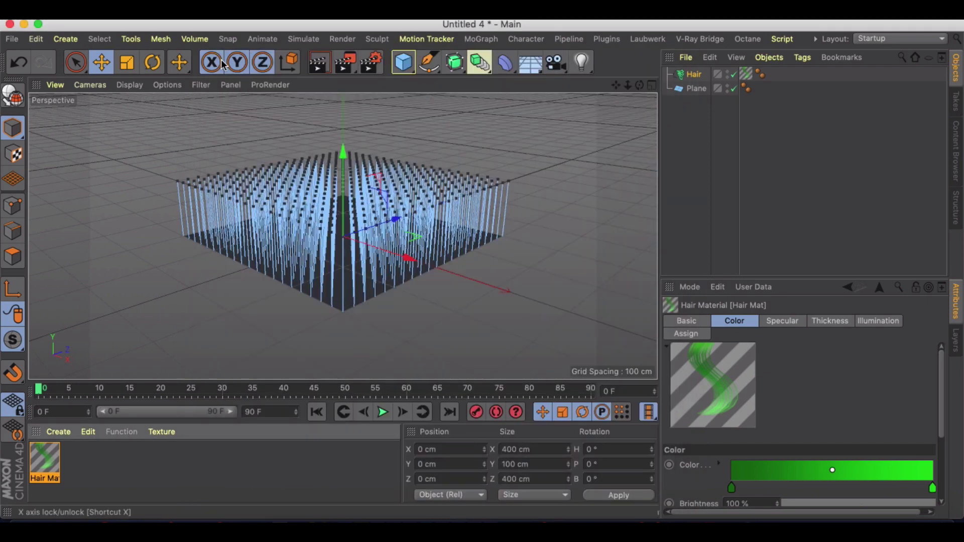
click(694, 74)
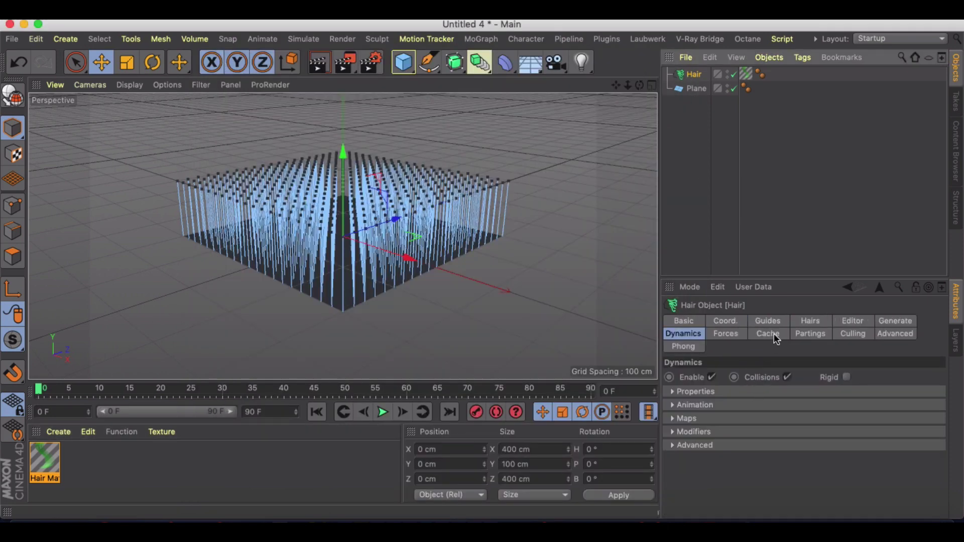
click(768, 322)
drag(767, 424, 767, 454)
Test-render the grass patch and orbit to a low angle over it
click(320, 62)
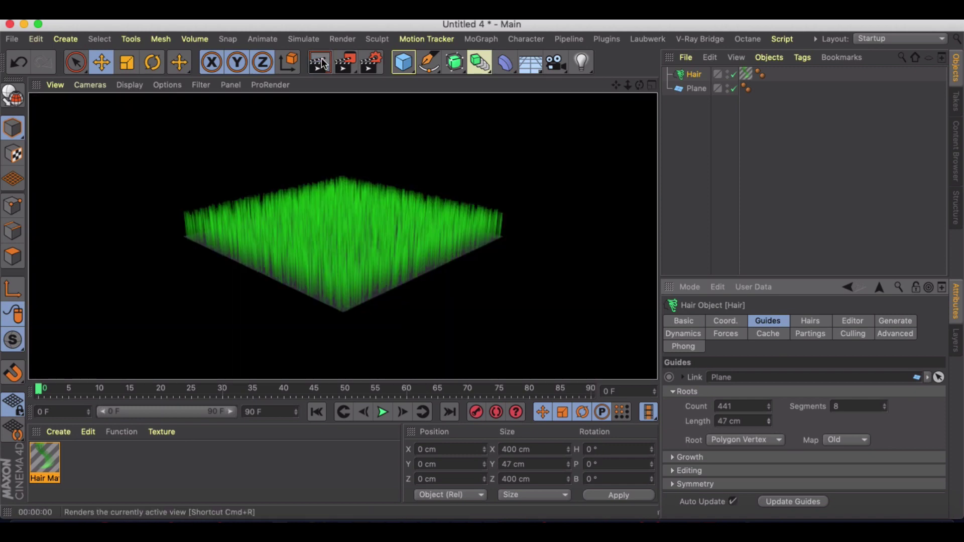
click(317, 235)
scroll(317, 235, up, 2)
alt+drag(315, 235, 386, 238)
scroll(359, 237, up, 2)
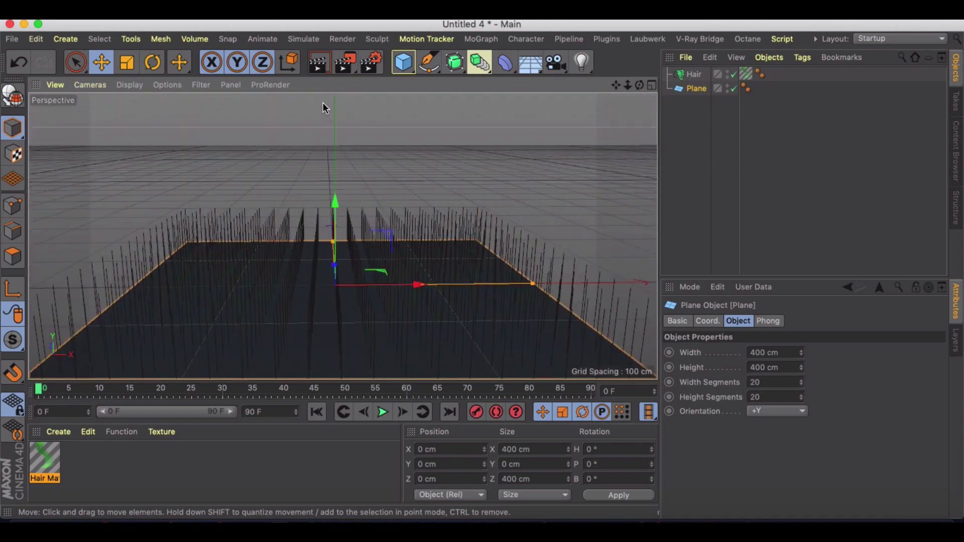
Enable Frizz on Hair Mat with 51% variation and render the result
click(319, 62)
click(426, 131)
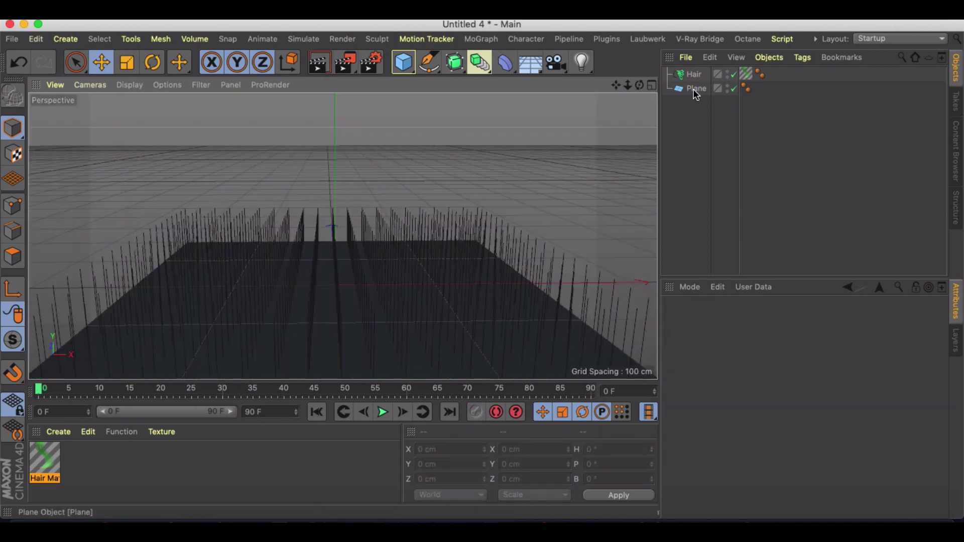
double_click(40, 453)
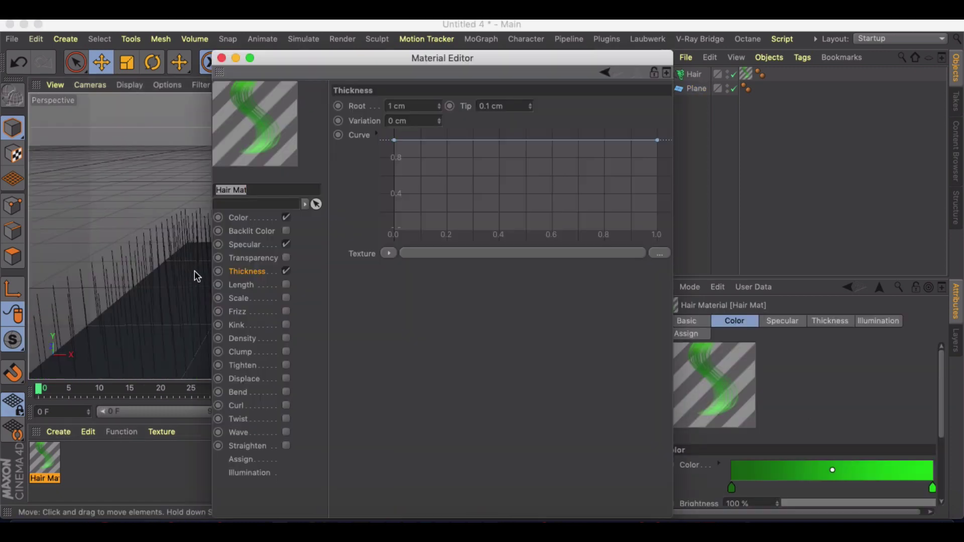
click(286, 311)
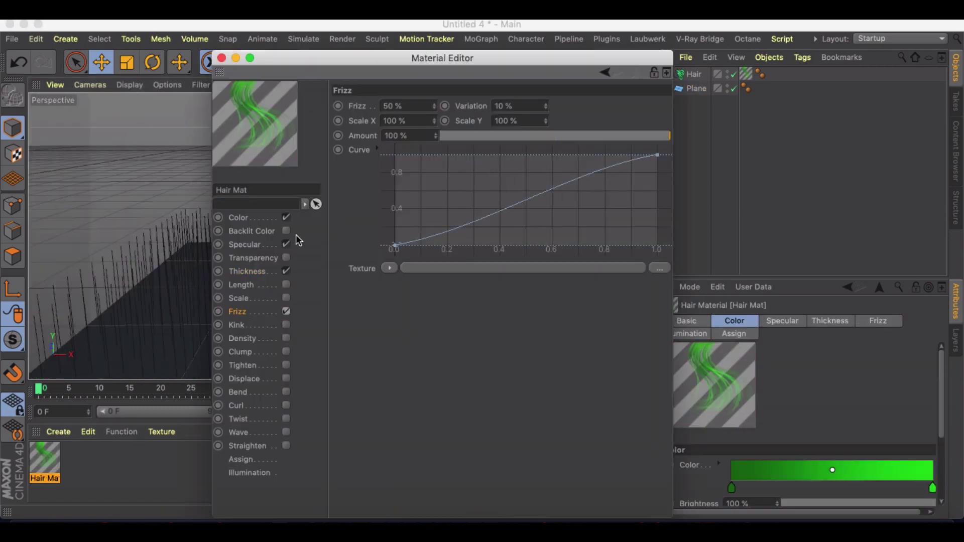
drag(323, 73, 492, 74)
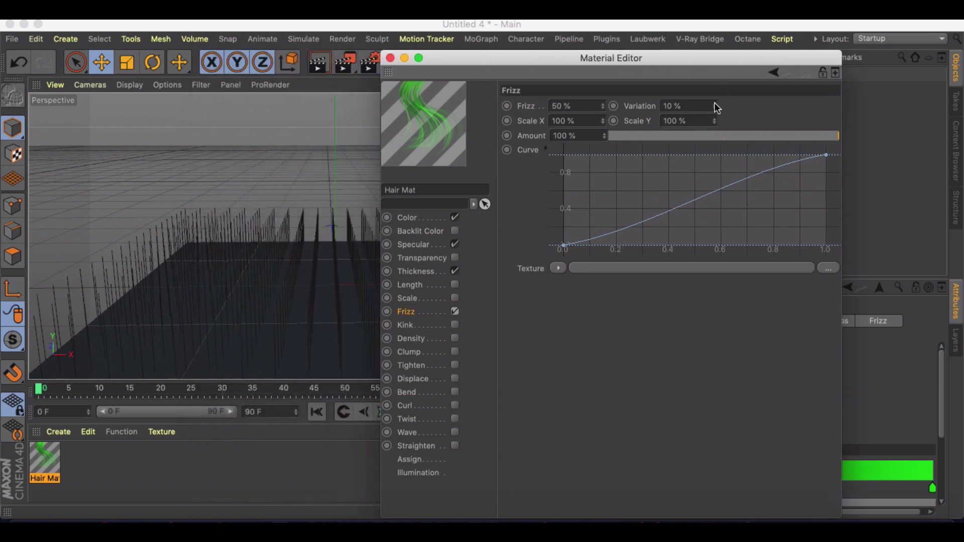
drag(713, 101, 715, 109)
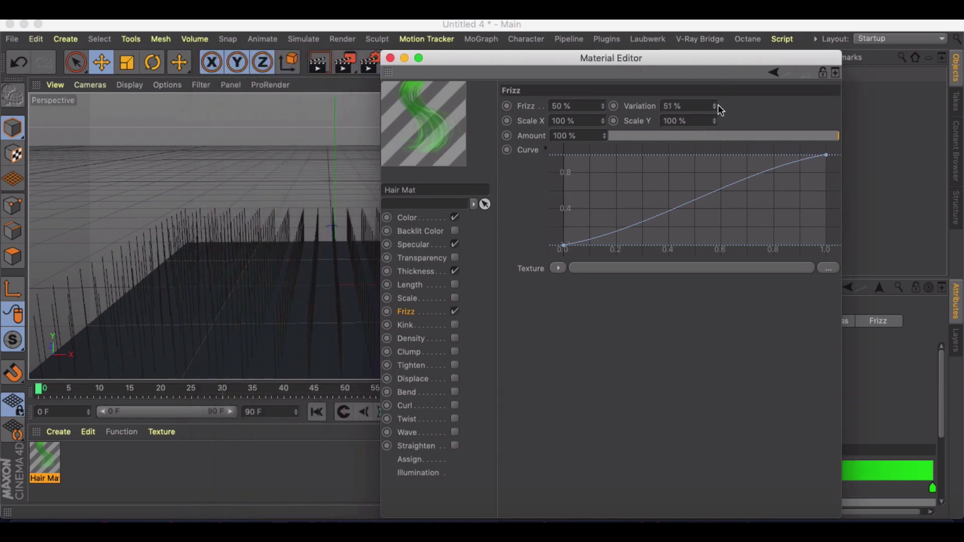
click(390, 57)
click(321, 62)
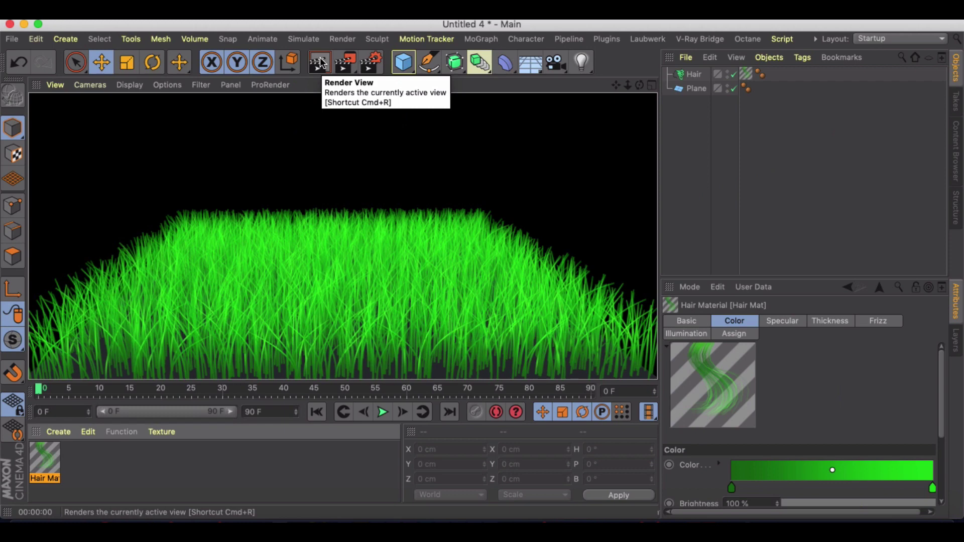
Replace Frizz with Kink on Hair Mat and render the kinked grass
double_click(45, 462)
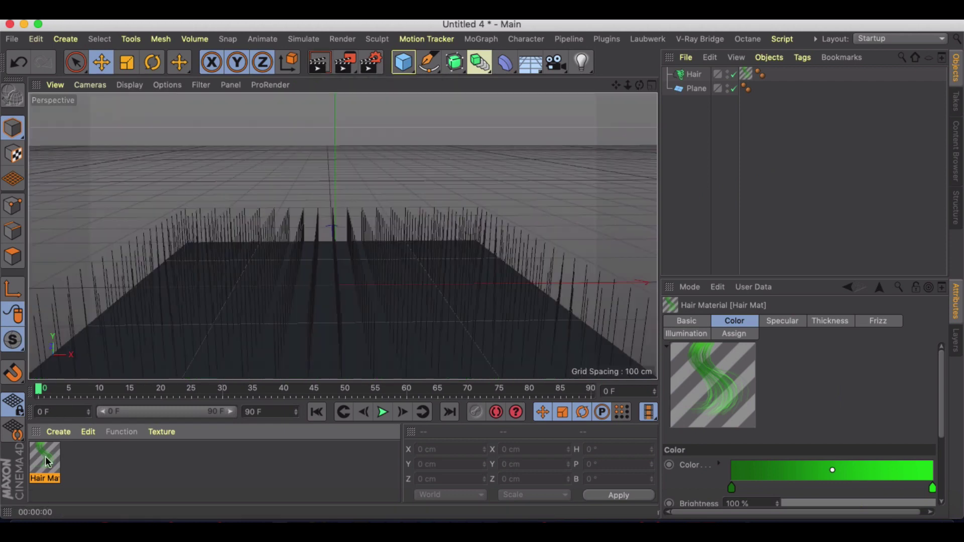
drag(328, 54, 483, 41)
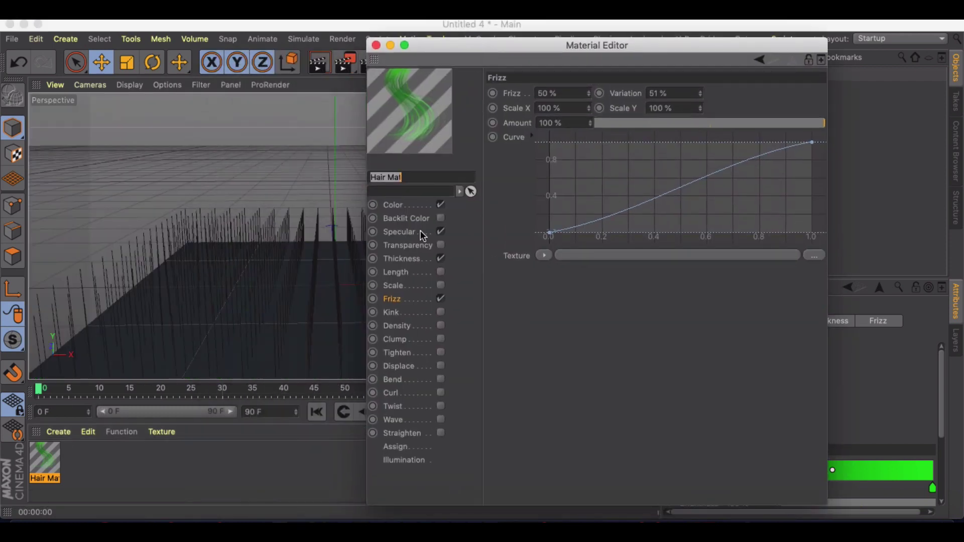
click(441, 300)
click(441, 312)
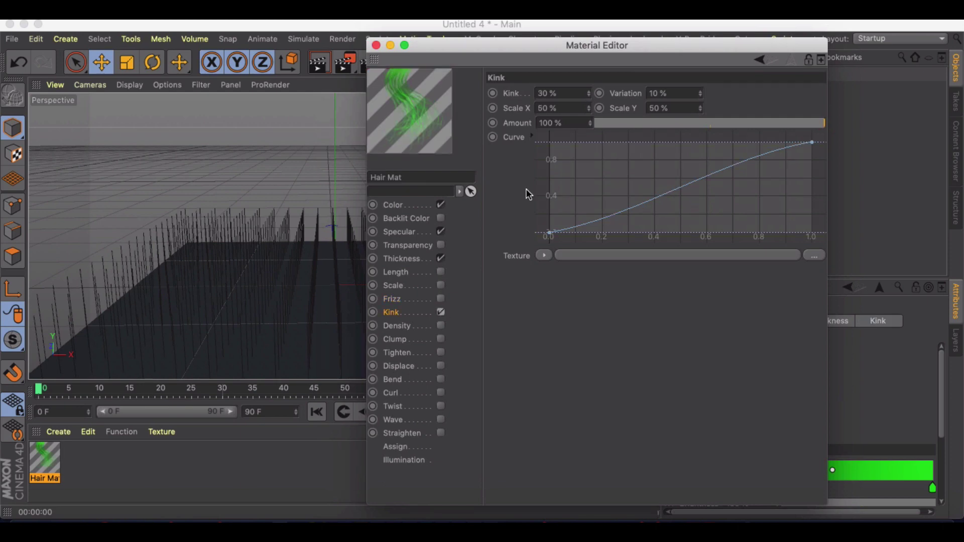
click(375, 45)
click(321, 63)
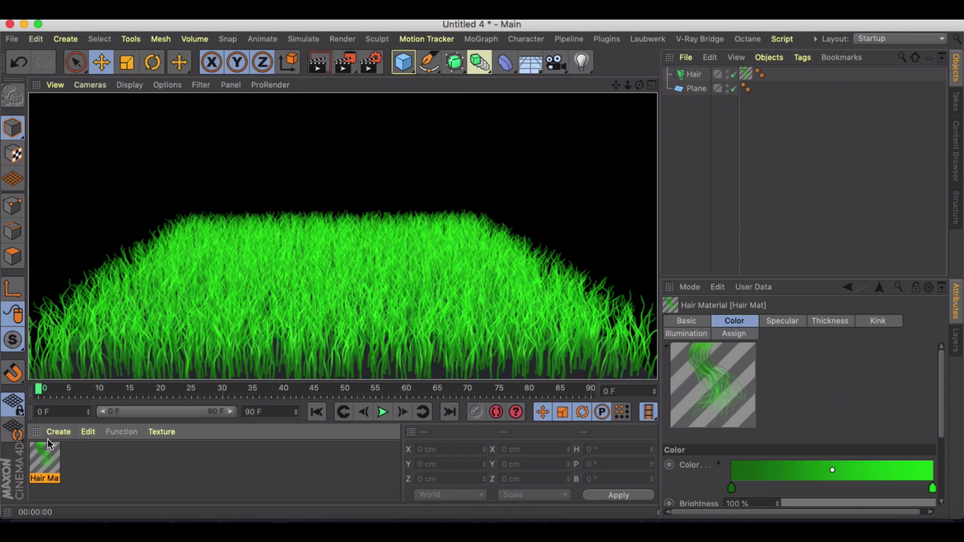
Darken the Hair Mat gradient's right knot to a 65% value green
double_click(44, 458)
click(253, 217)
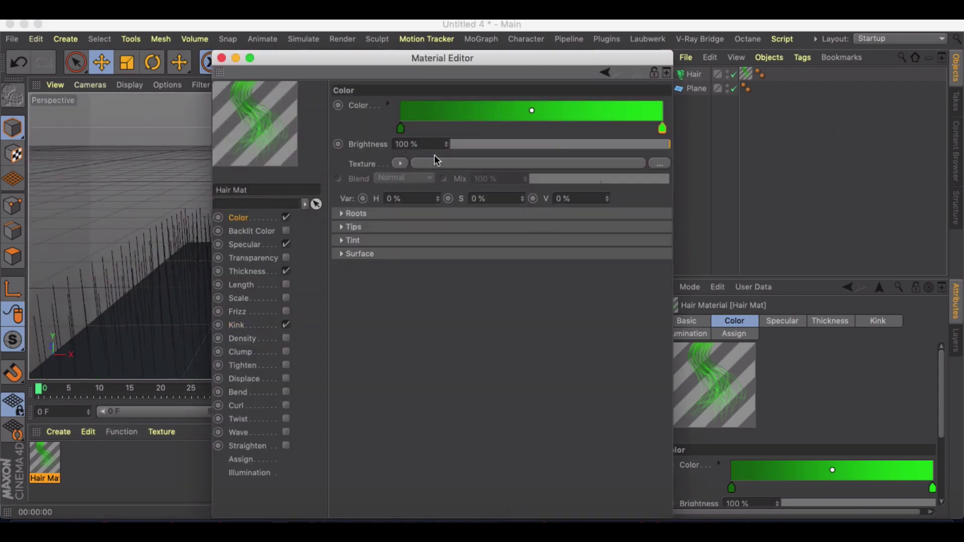
double_click(661, 128)
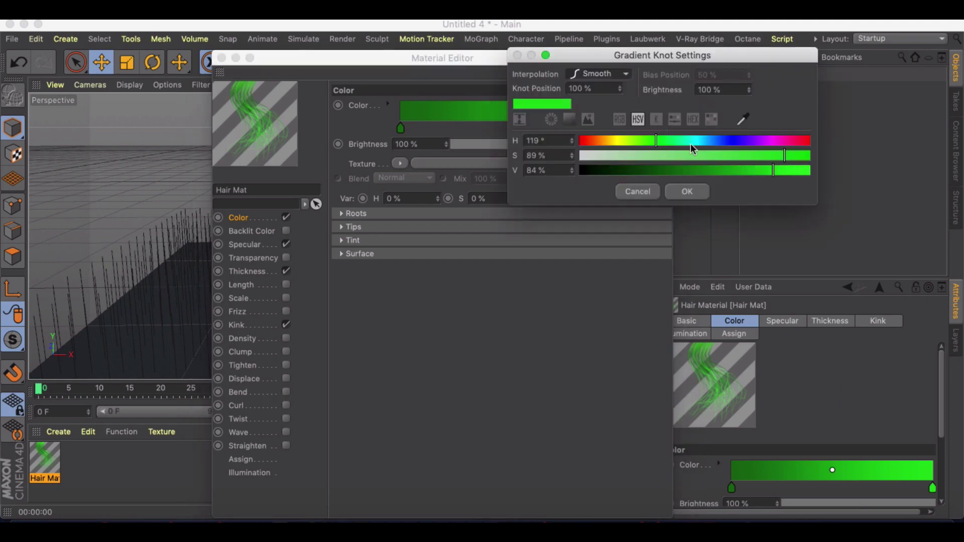
drag(734, 169, 730, 171)
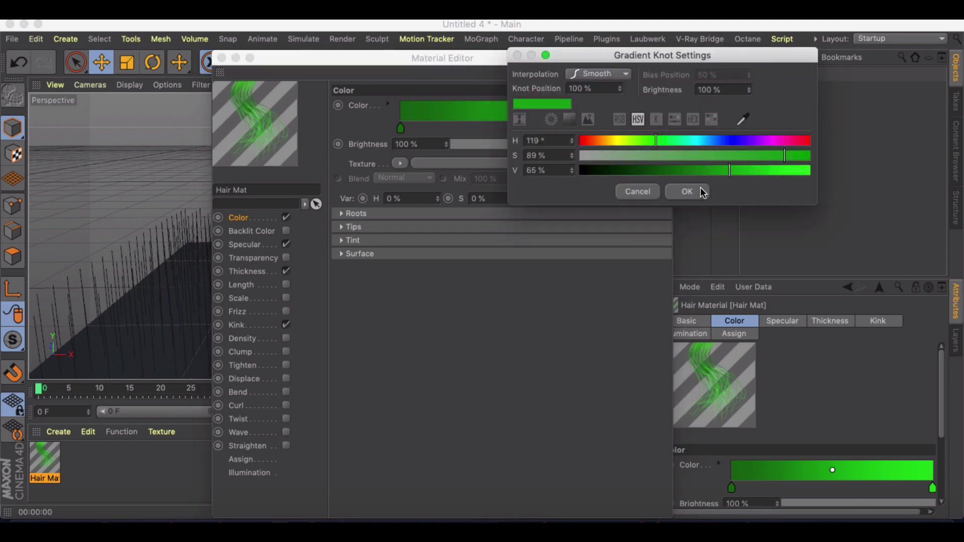
click(685, 191)
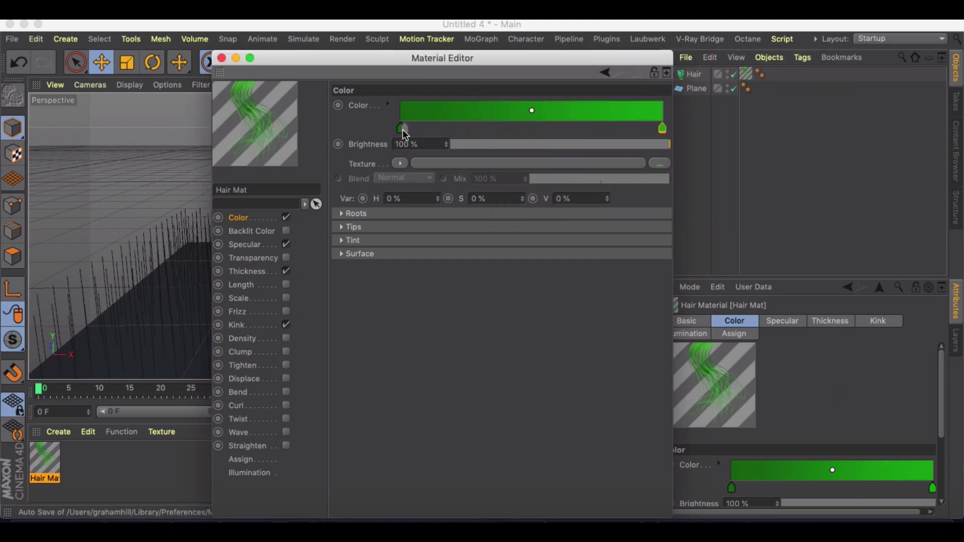
Add a light raised above the grass with Shadow Maps (Soft), and render
click(221, 58)
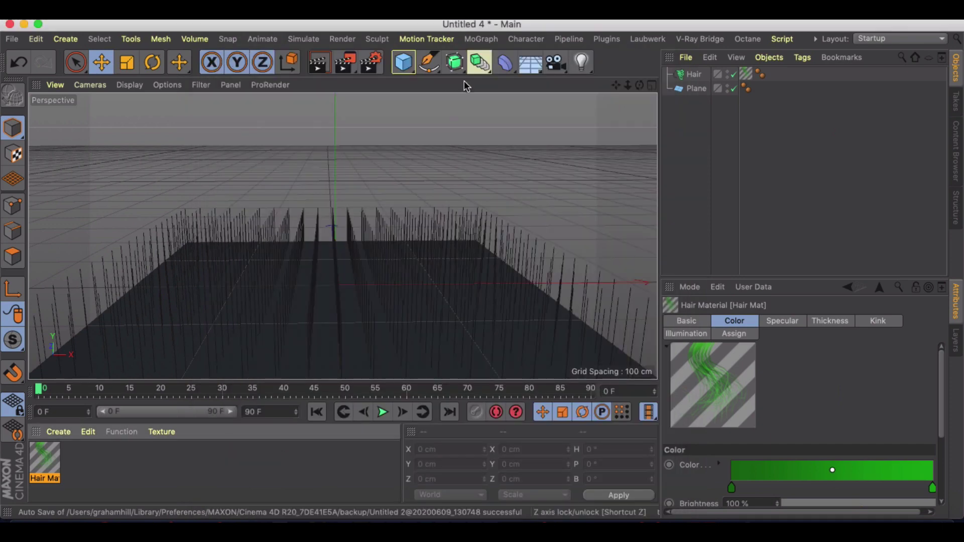
click(581, 61)
drag(335, 206, 334, 193)
click(741, 377)
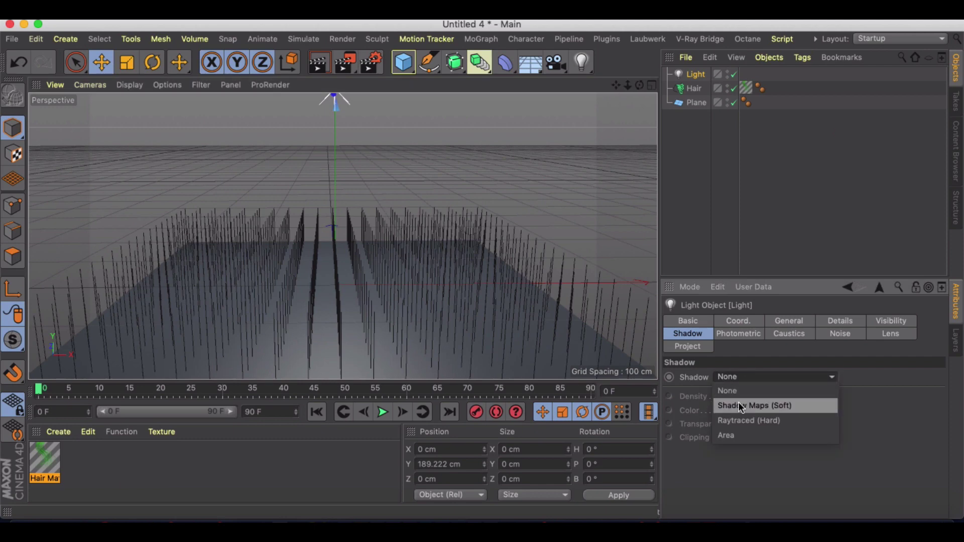
click(738, 402)
click(321, 63)
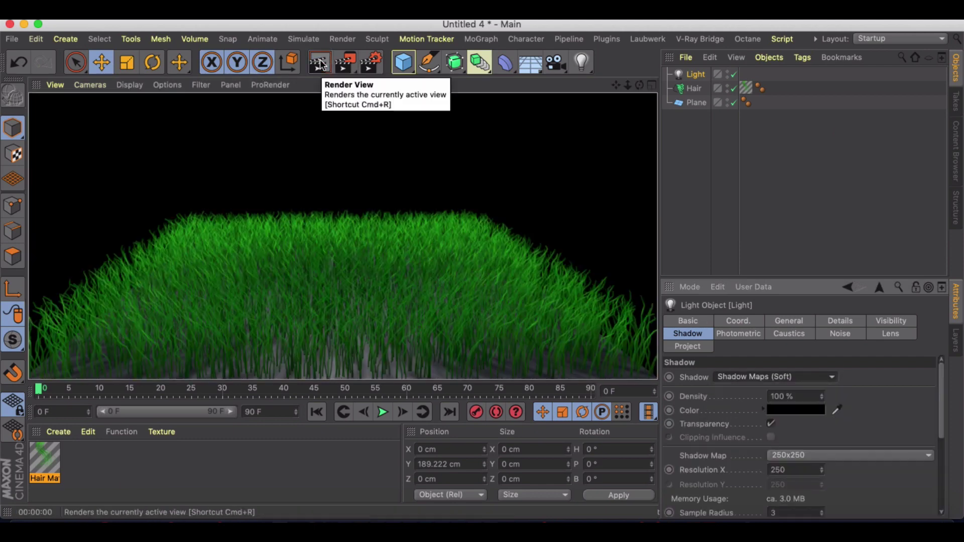
Enable Frizz on Hair Mat and render the grass again
double_click(44, 462)
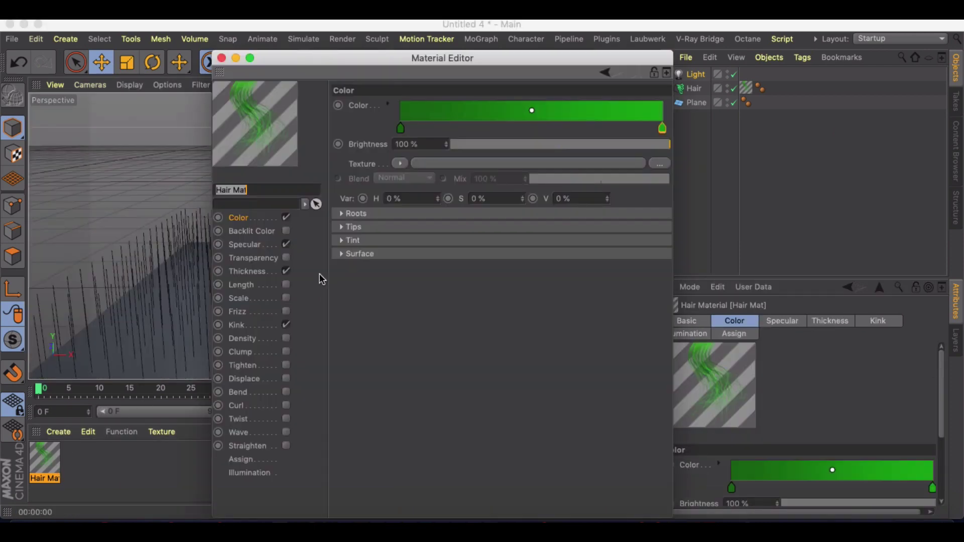
click(286, 312)
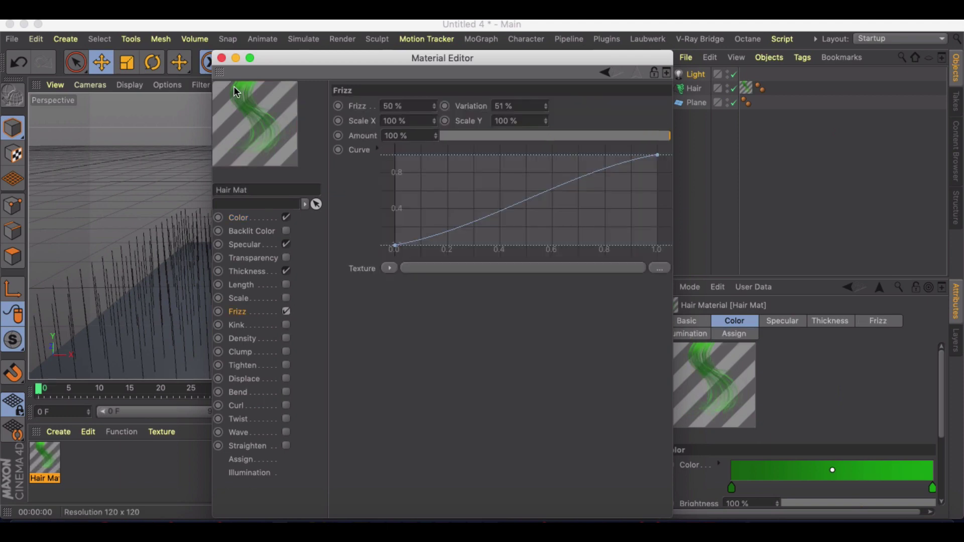
click(222, 58)
click(320, 63)
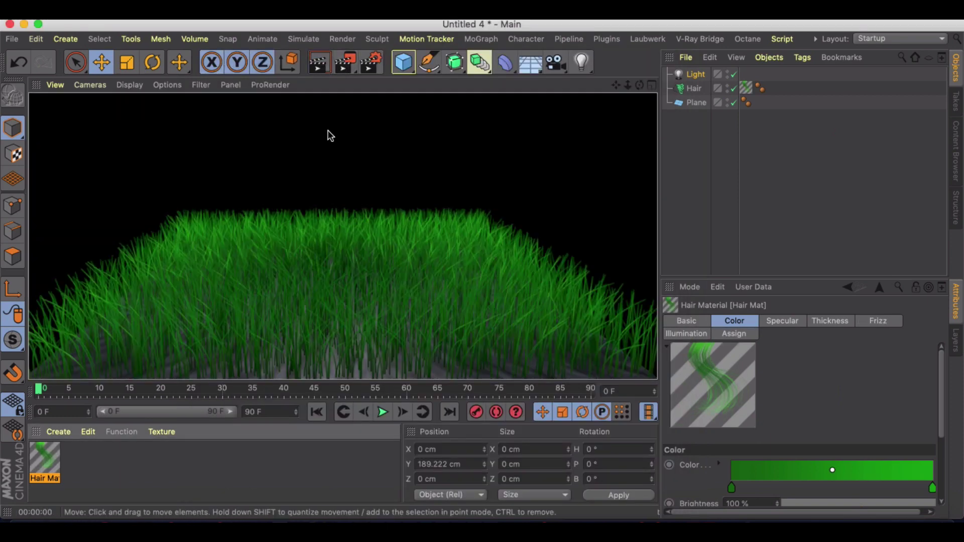
Move the light up and nearer the grass to Y 314.405 cm, Z 504.271 cm
alt+drag(330, 138, 338, 176)
click(326, 68)
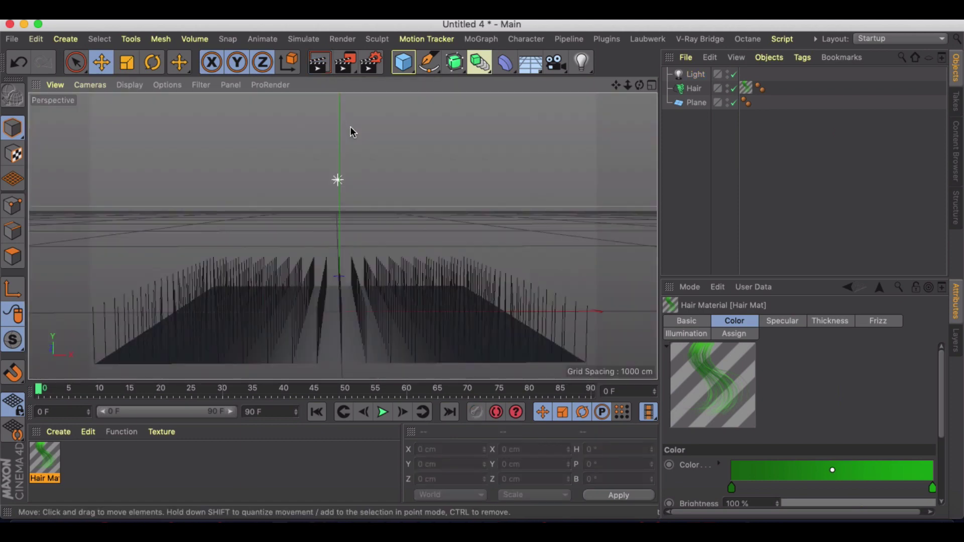
alt+drag(351, 131, 348, 169)
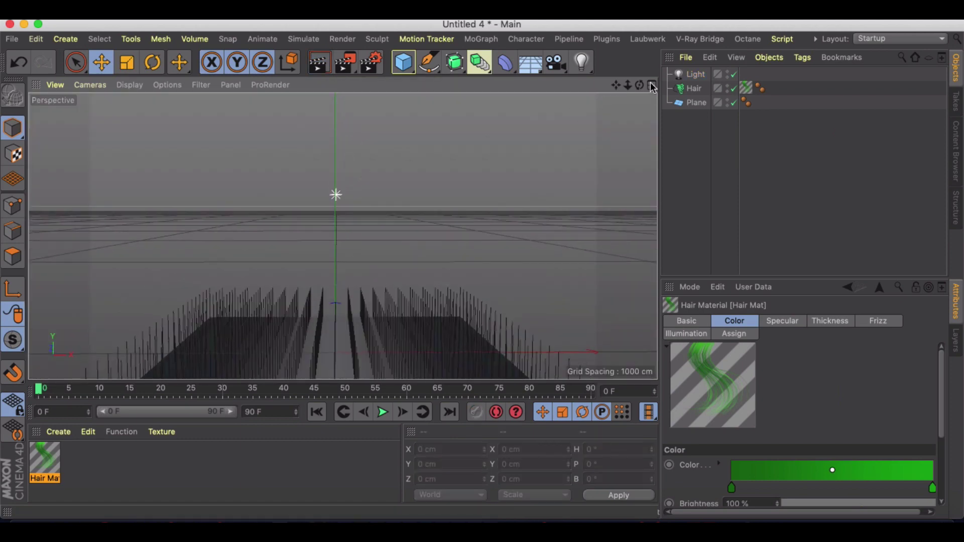
drag(640, 86, 231, 195)
drag(243, 150, 275, 201)
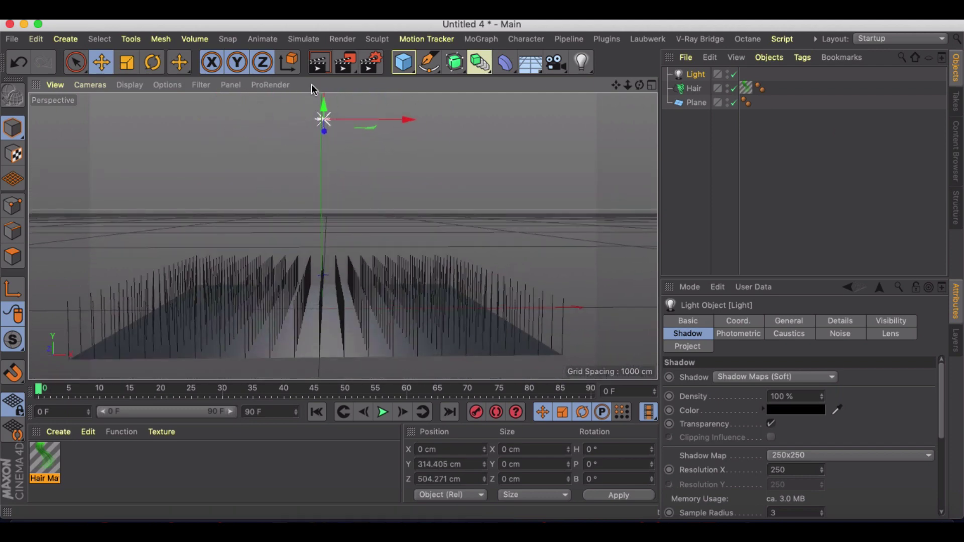
Create a new green material (S 86%, V 54%) with Reflectance turned off
click(323, 68)
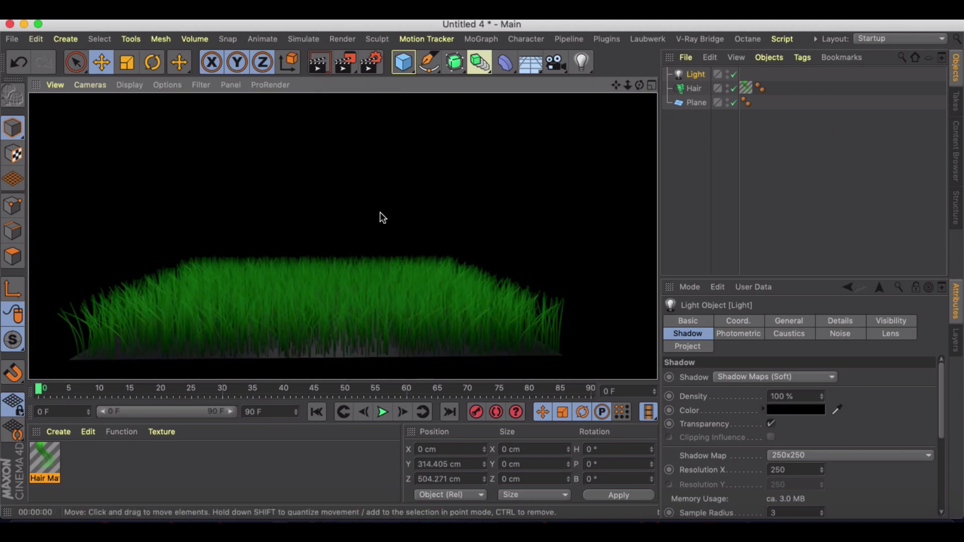
click(381, 217)
click(58, 431)
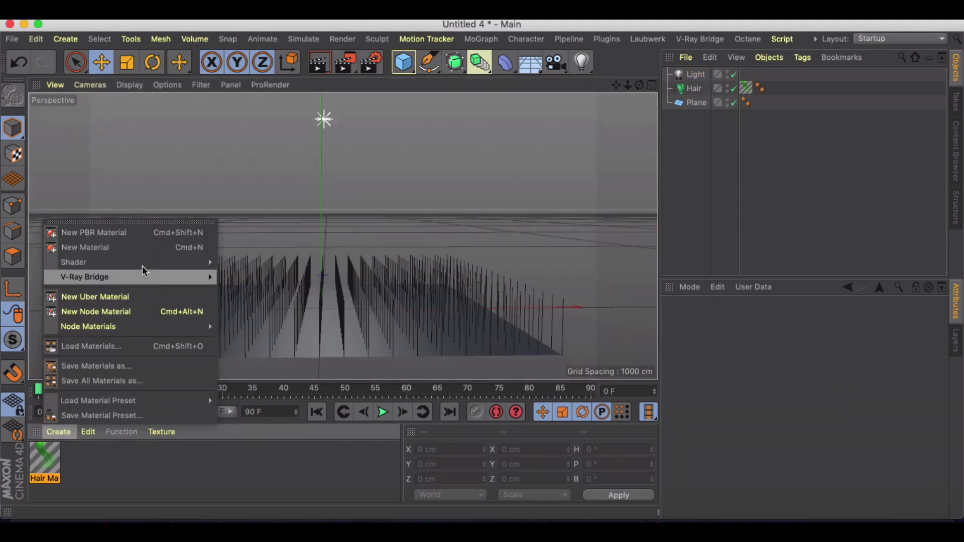
click(155, 247)
double_click(45, 456)
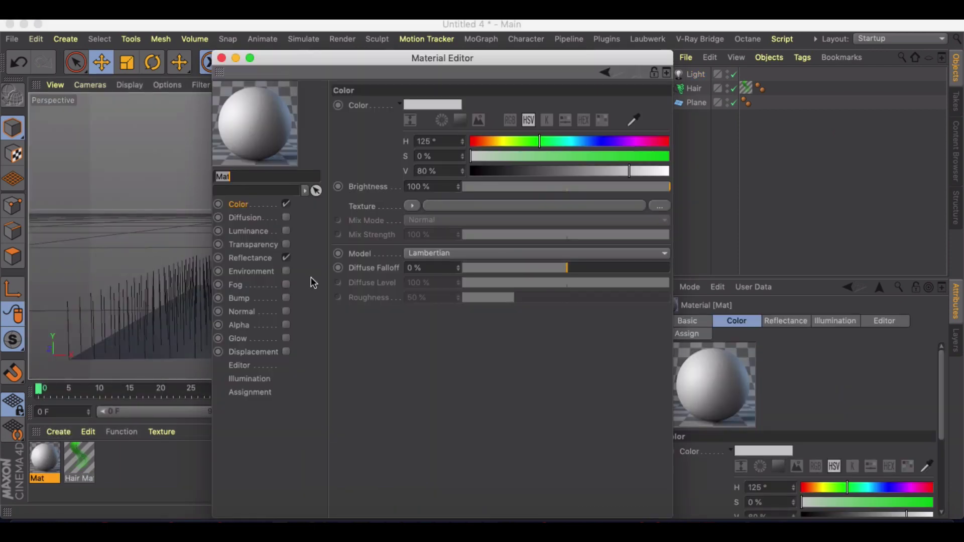
drag(596, 160, 641, 157)
click(577, 172)
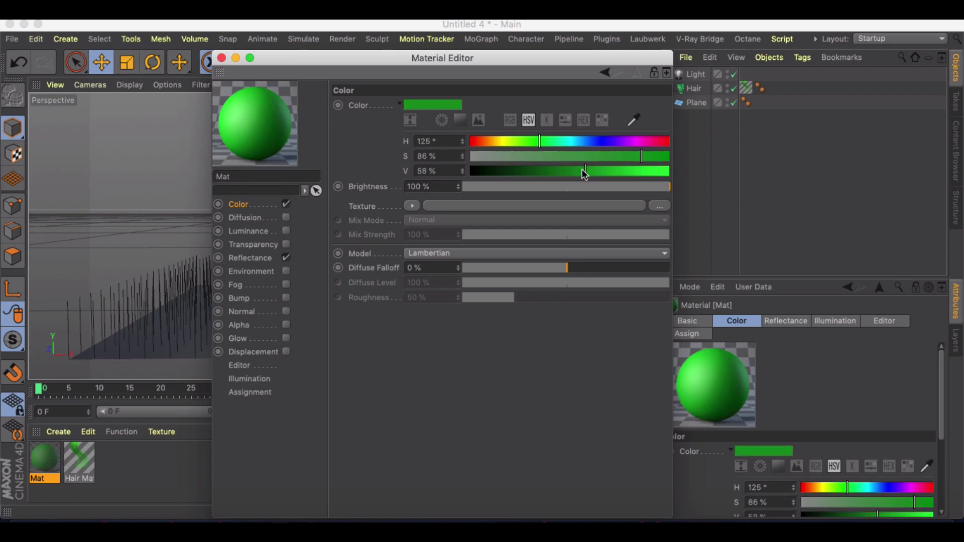
click(286, 260)
Apply the green Mat material to the Plane and render the grass
click(221, 57)
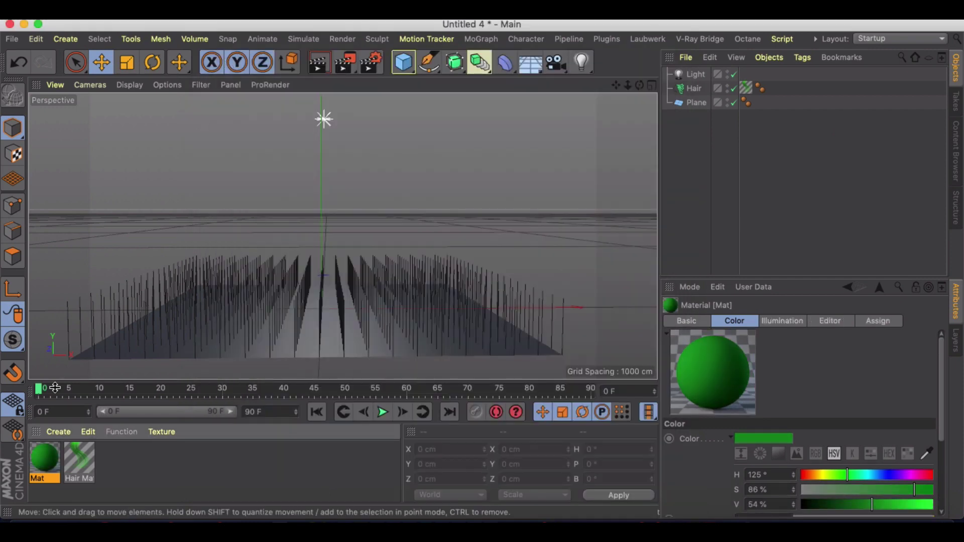
drag(275, 367, 283, 351)
click(319, 67)
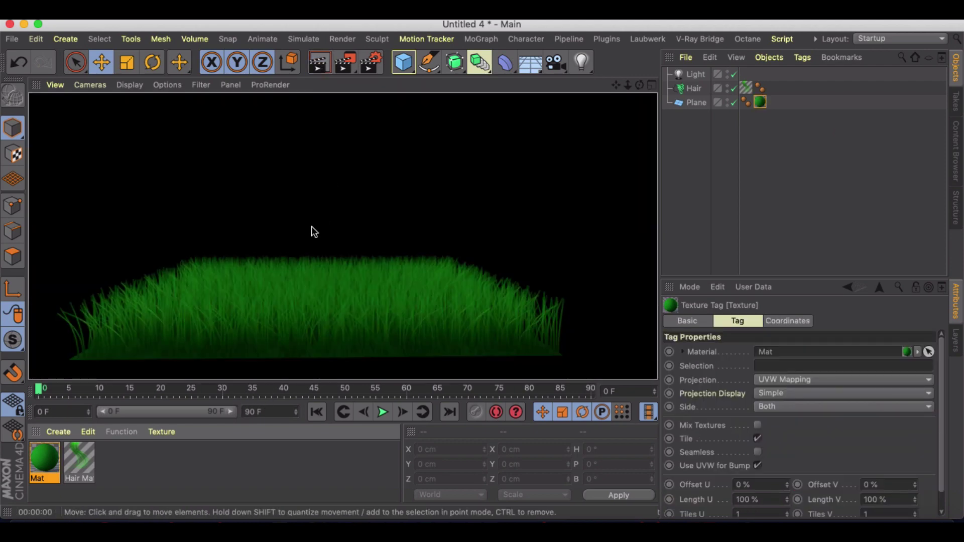
click(306, 241)
scroll(300, 254, up, 3)
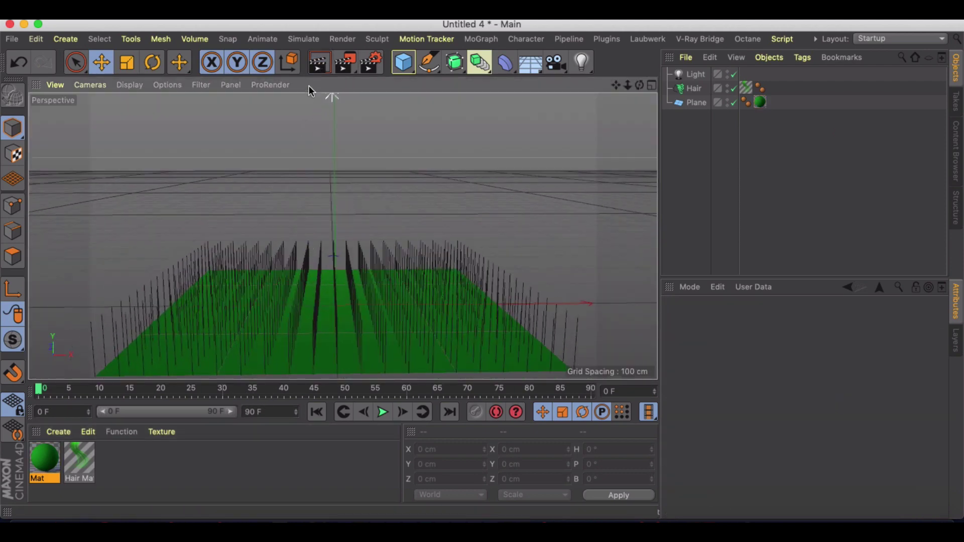
click(319, 64)
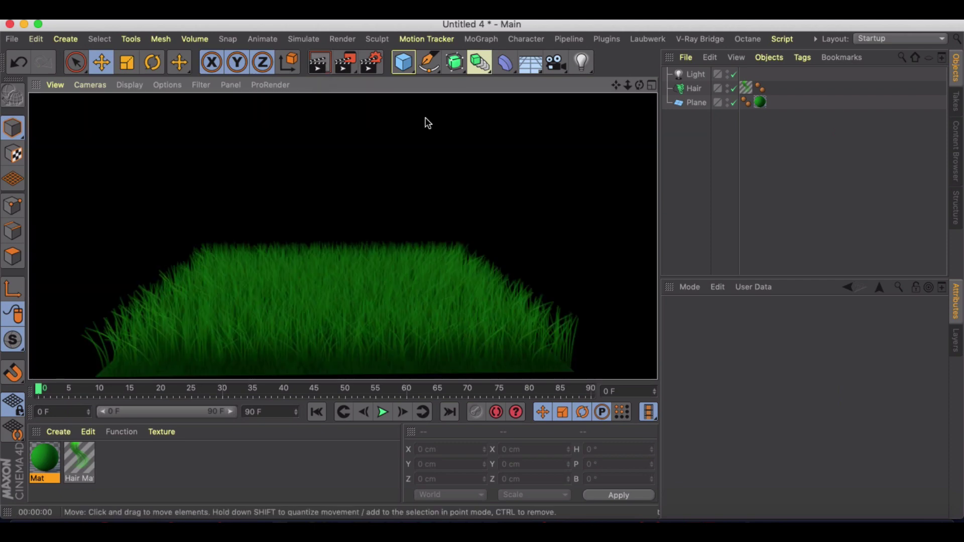
Delete the light, add a Physical Sky, and render the grass under it
click(437, 184)
scroll(437, 185, down, 2)
click(694, 76)
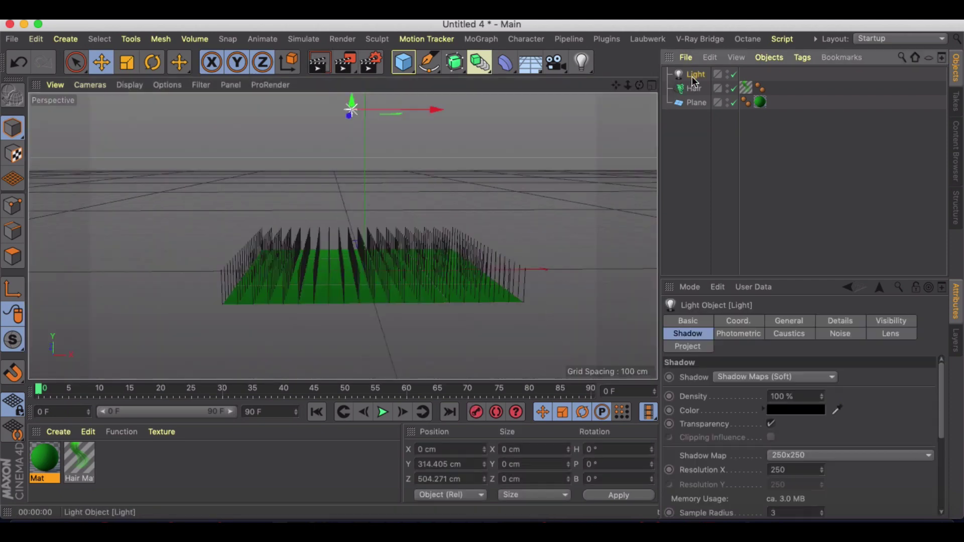
key(Delete)
drag(530, 62, 670, 86)
scroll(405, 195, up, 3)
scroll(397, 196, down, 1)
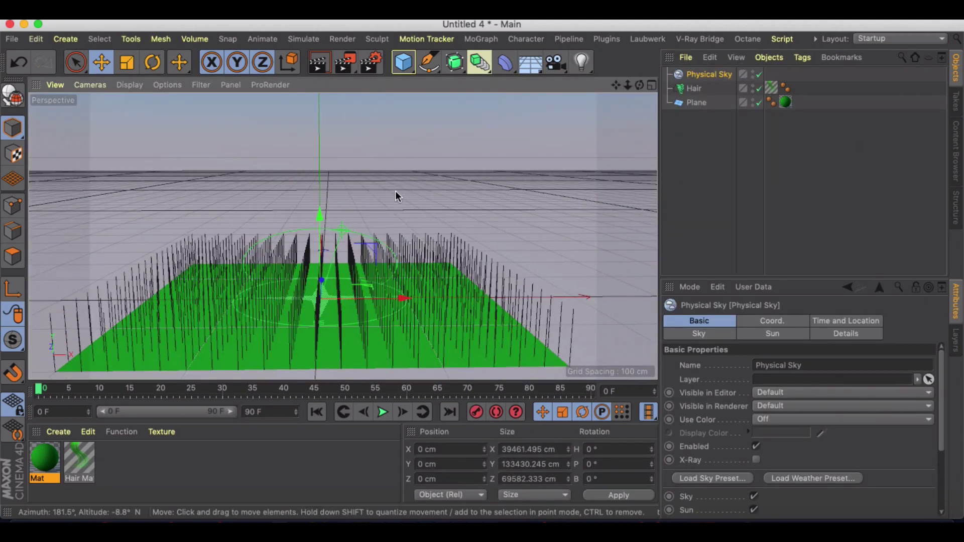
key(ctrl+r)
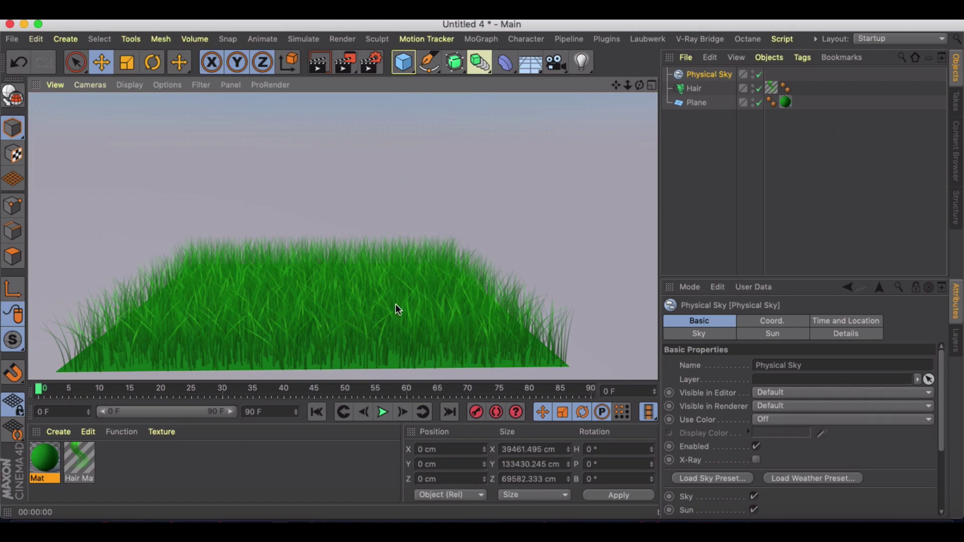
mouse_move(396, 303)
alt+mouse_down()
mouse_move(366, 298)
mouse_move(384, 288)
alt+mouse_up()
Add Ambient Occlusion in Render Settings and render the scene
click(371, 61)
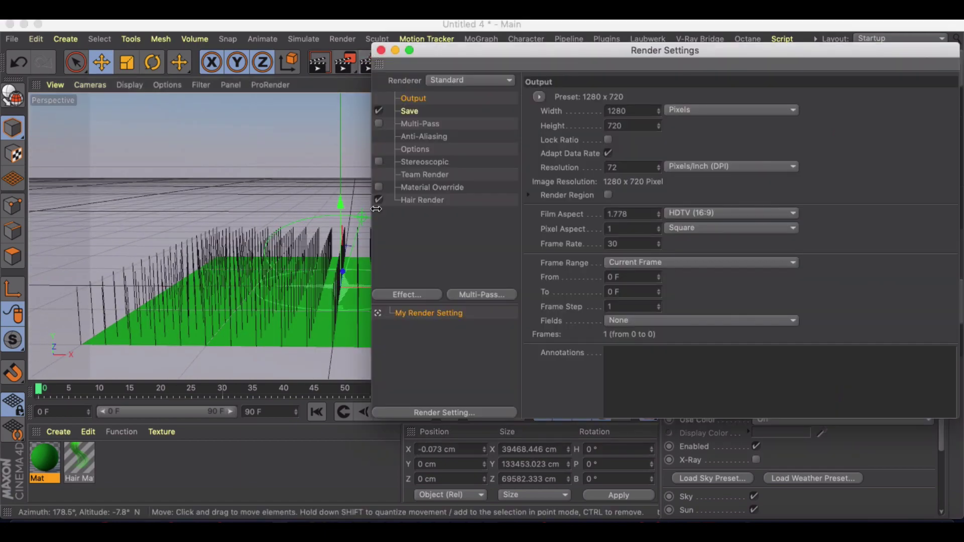
click(409, 295)
click(495, 169)
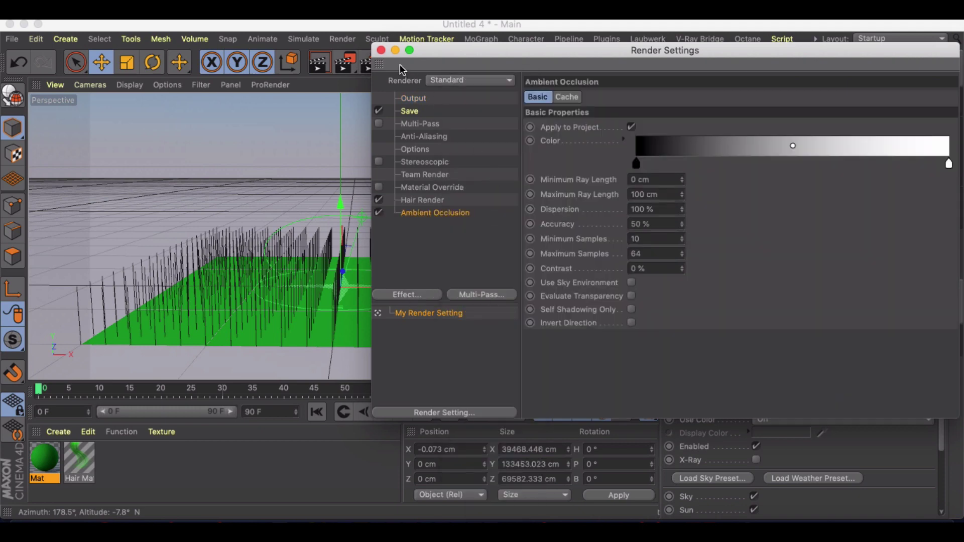
click(381, 50)
key(super+r)
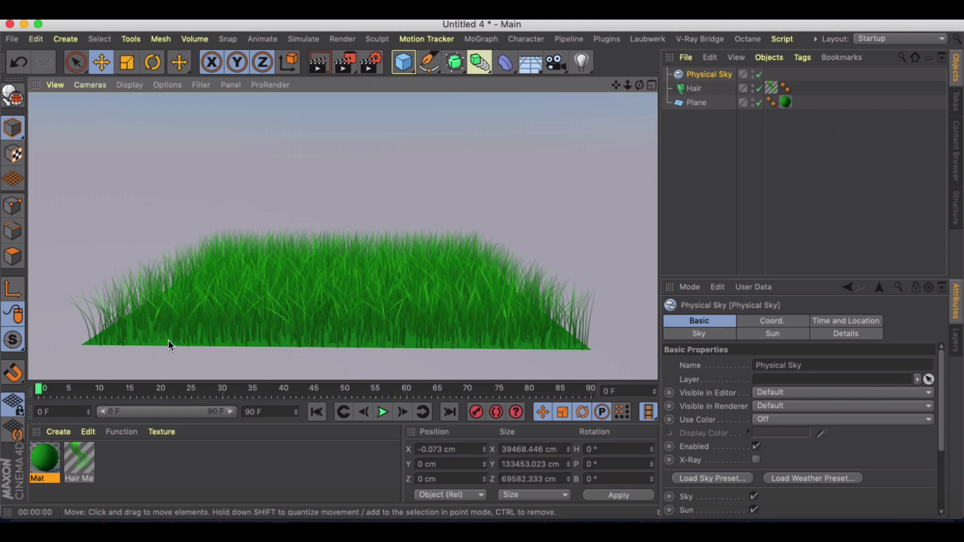
Test-render the grass, orbit the view to look down on the plane, and render again
click(382, 328)
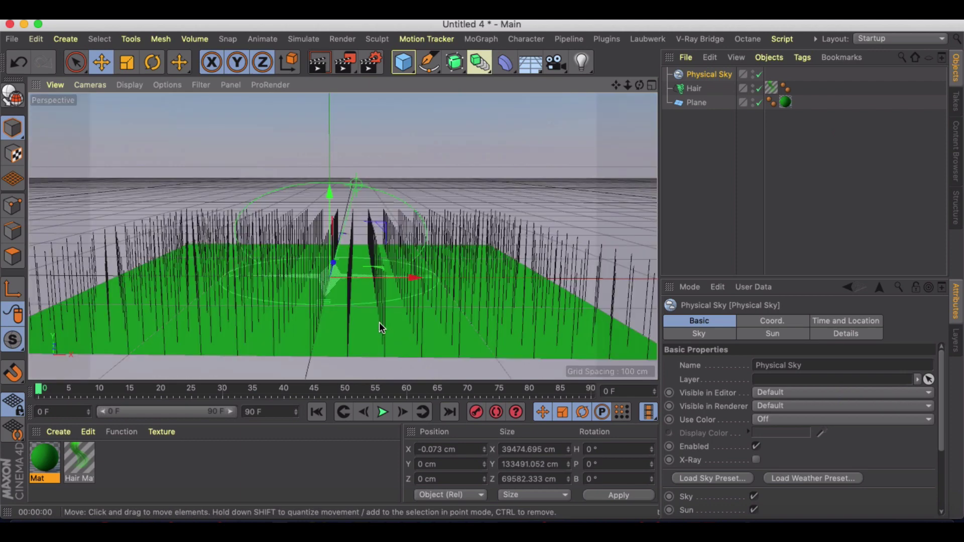
click(319, 64)
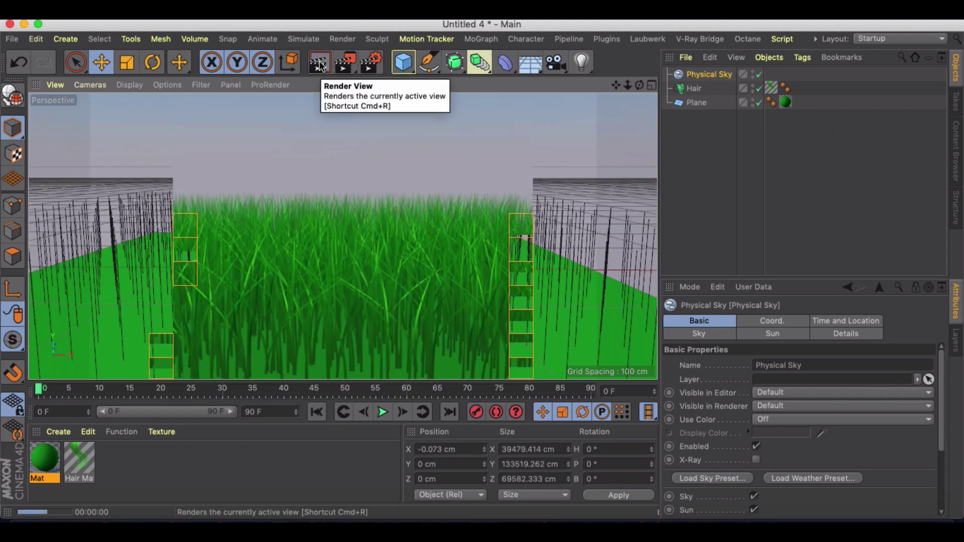
click(305, 156)
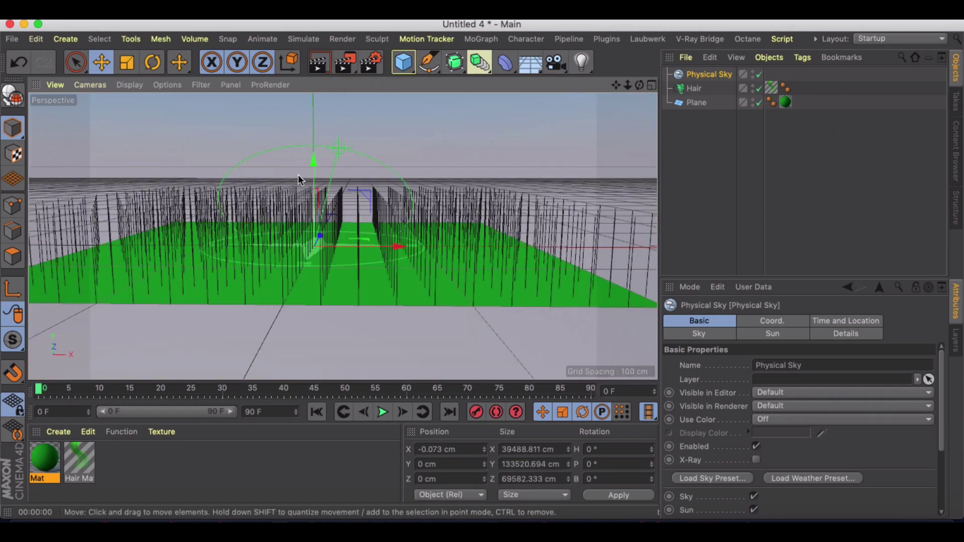
alt+drag(297, 174, 288, 214)
click(320, 64)
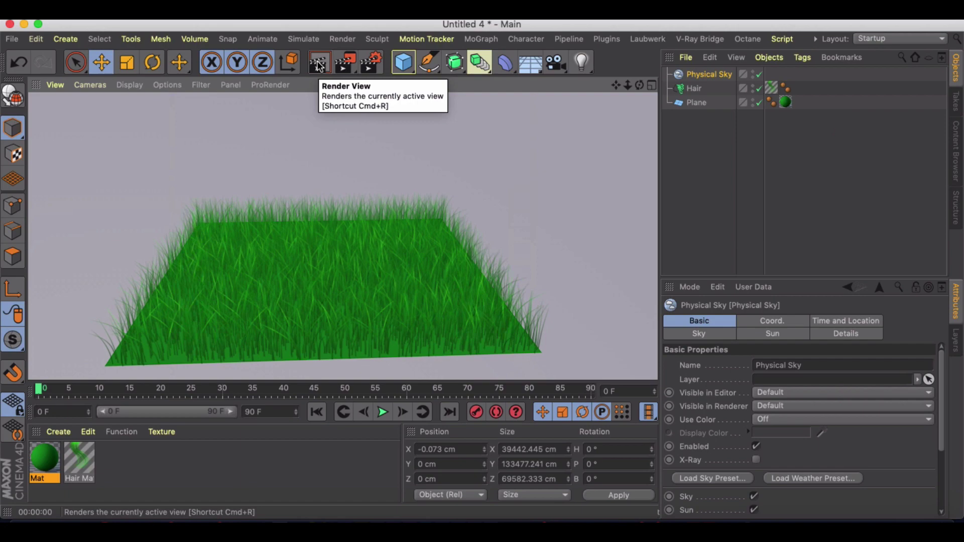
alt+drag(296, 227, 318, 213)
scroll(317, 210, up, 4)
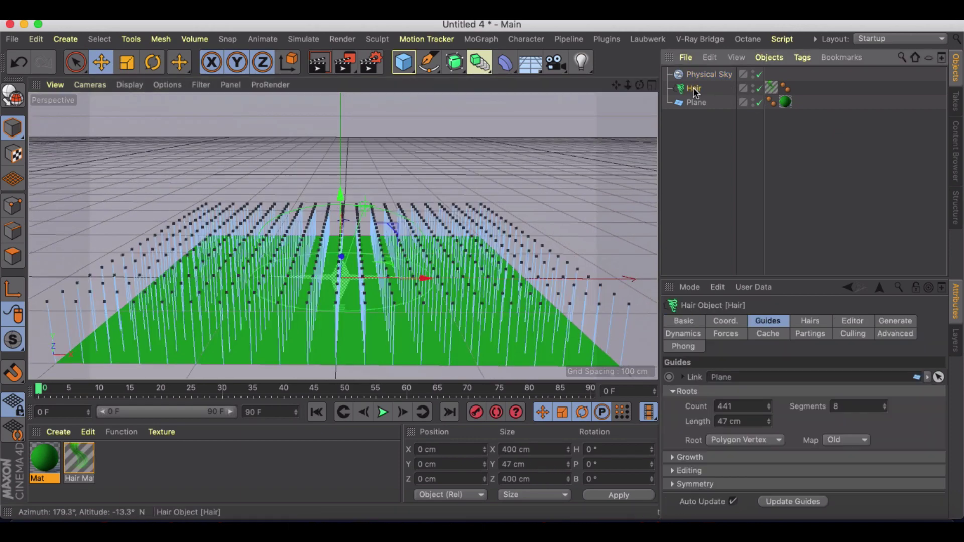
Add a Turbulence force, check the Hair object's force settings, and play the grass sway
click(296, 39)
mouse_move(307, 95)
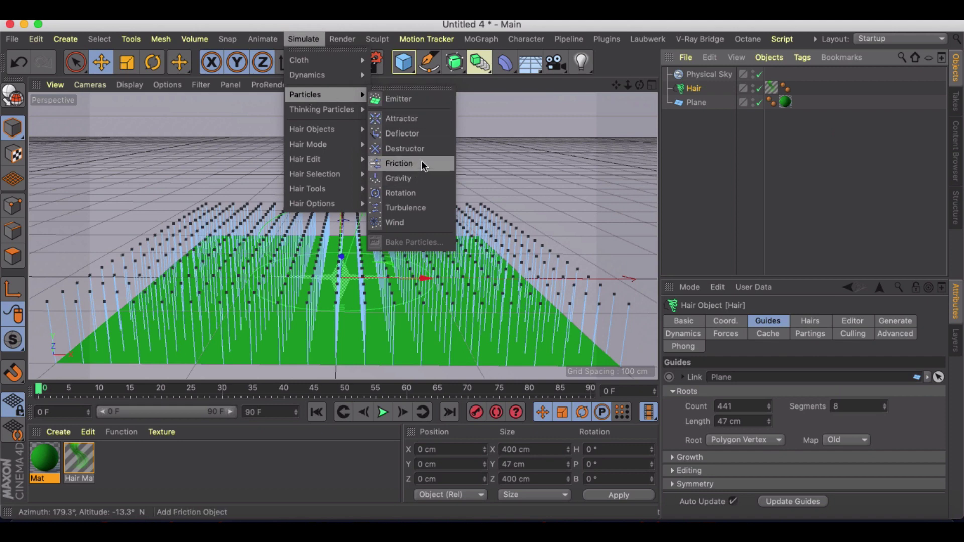
click(408, 207)
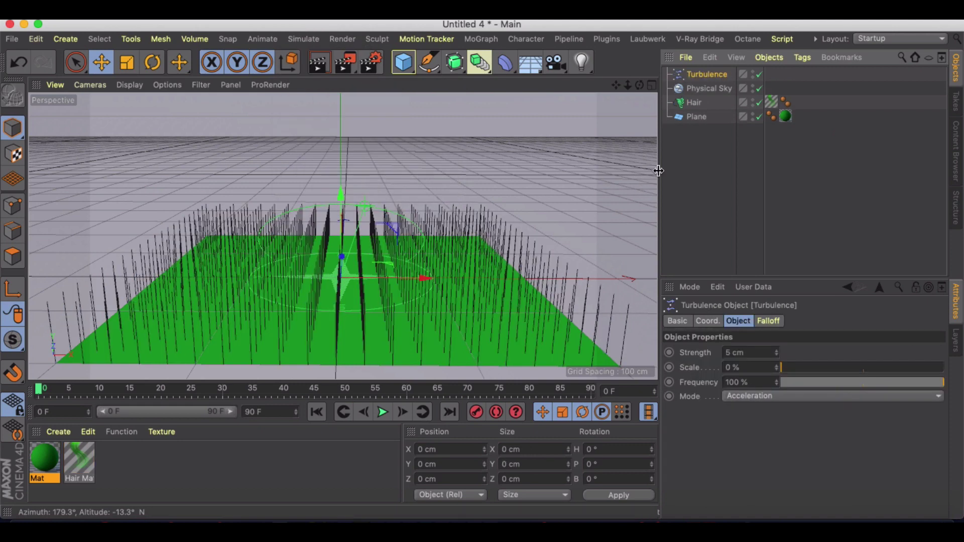
click(693, 103)
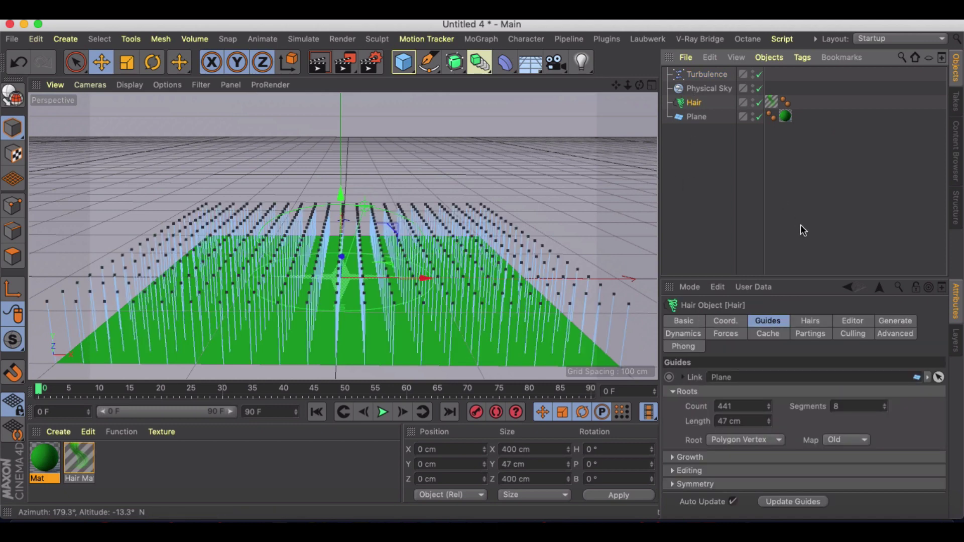
click(726, 334)
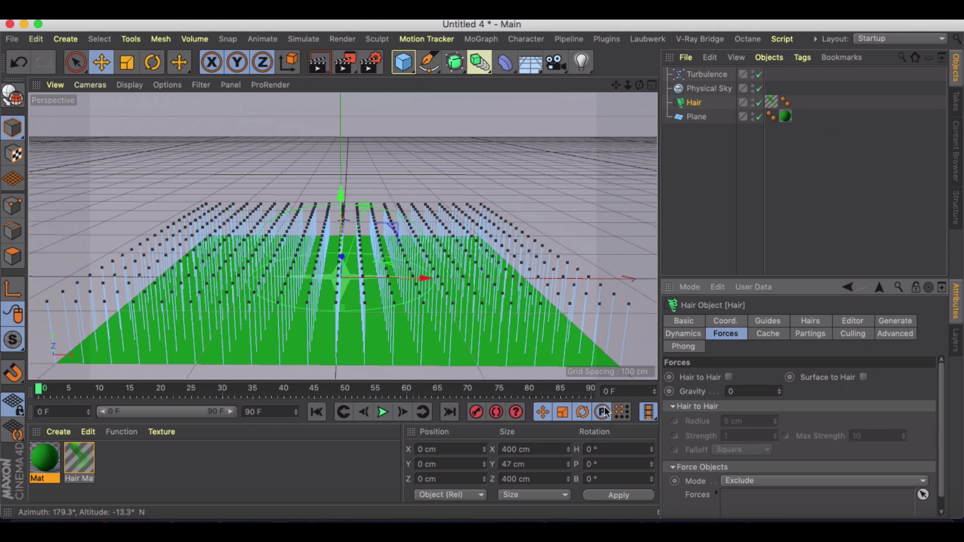
click(381, 411)
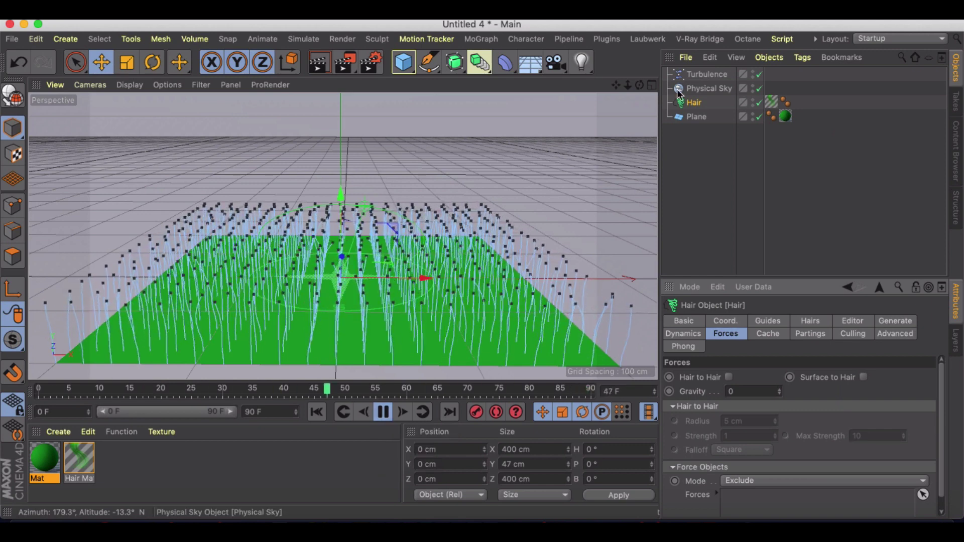
Stop playback, test-render the grass, and disable Ambient Occlusion in the render settings
click(378, 412)
click(323, 65)
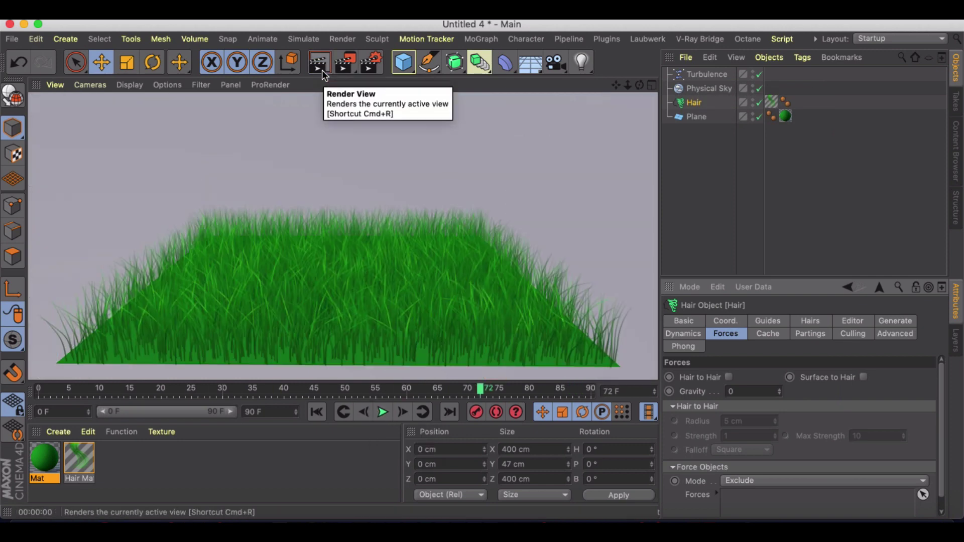
click(372, 62)
click(380, 225)
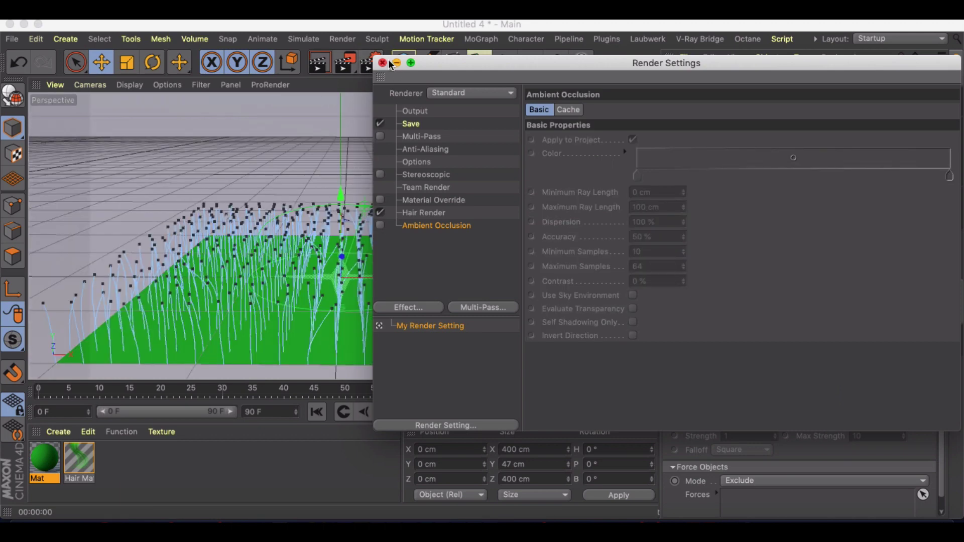
click(382, 62)
Replay the animation from frame 0, then select the Turbulence object to view its settings
click(317, 412)
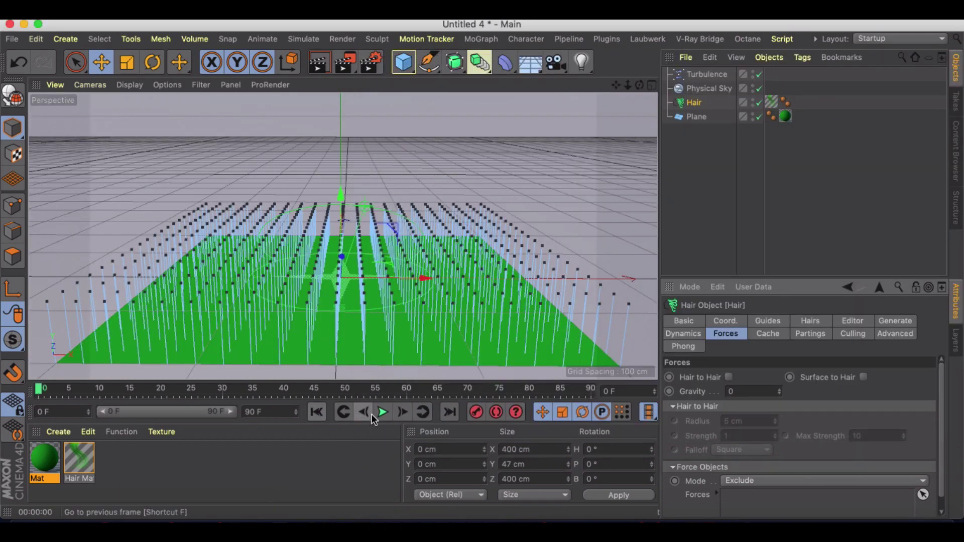
click(382, 412)
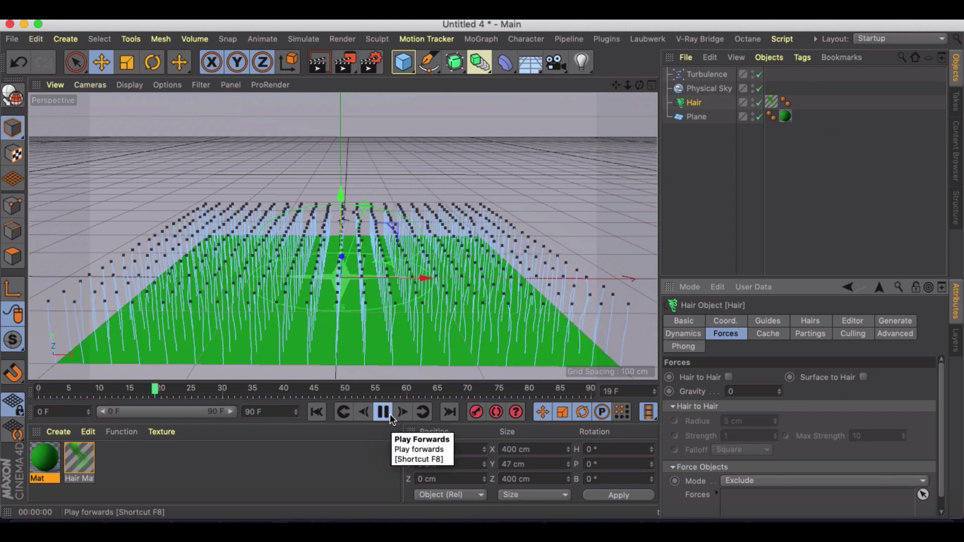
click(386, 416)
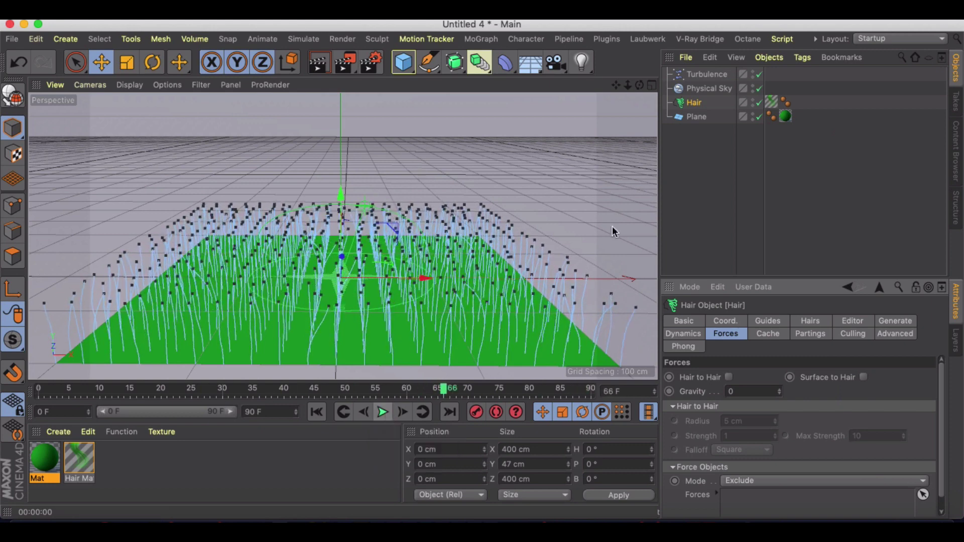
click(707, 75)
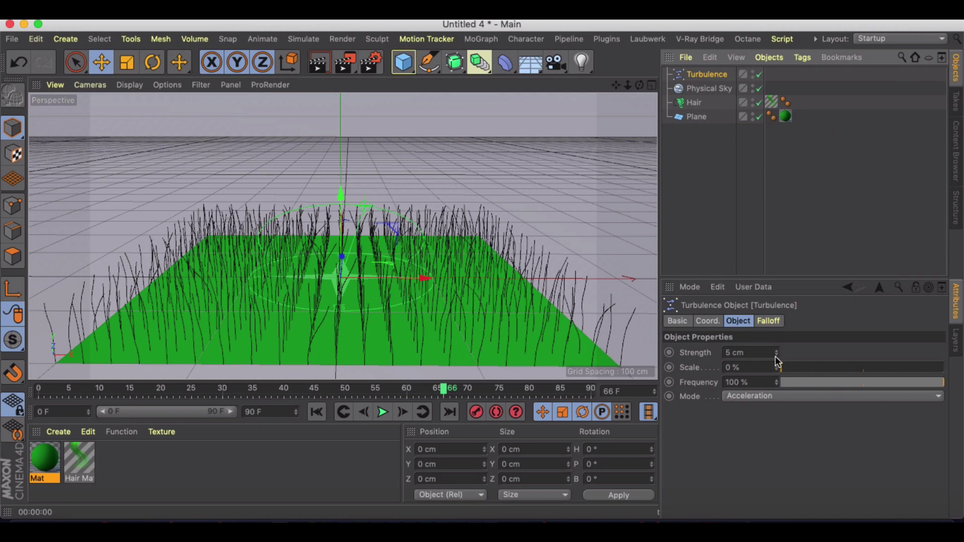
Raise the Turbulence Strength to 13.12 cm and replay the animation from frame 0
drag(777, 354, 777, 350)
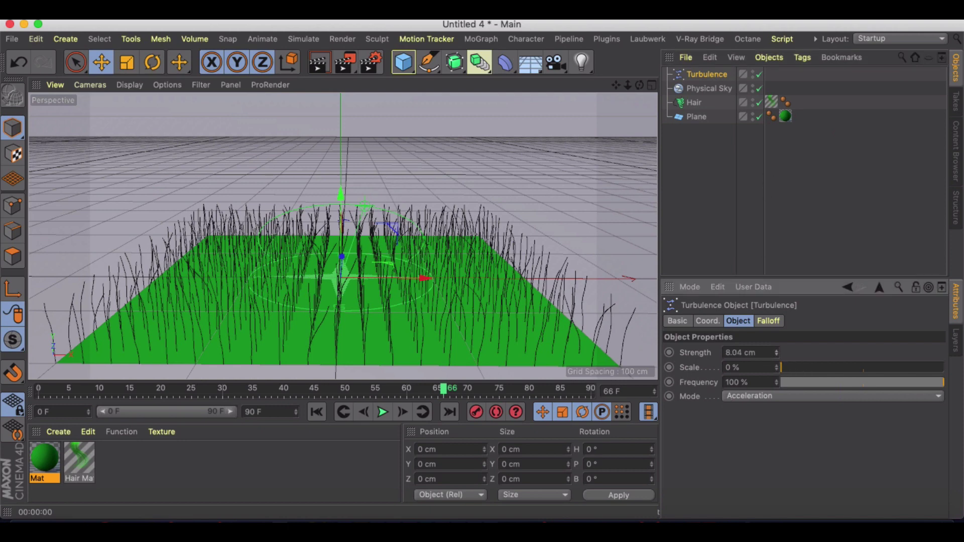
click(321, 412)
click(378, 411)
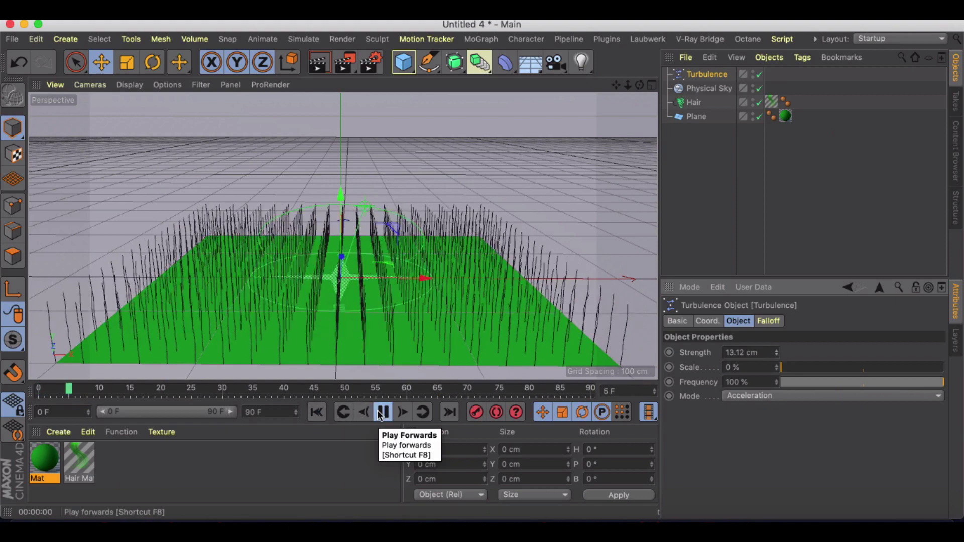
click(380, 413)
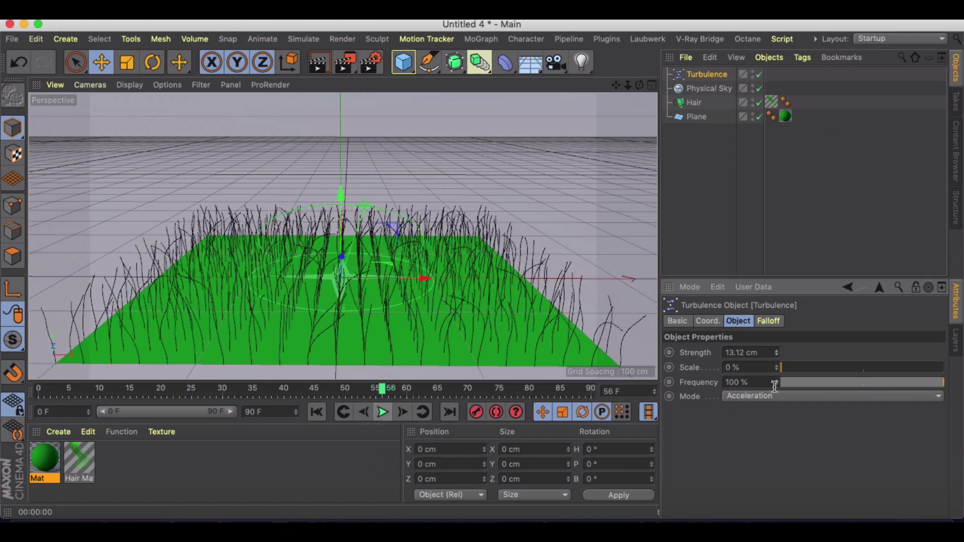
click(316, 412)
click(382, 412)
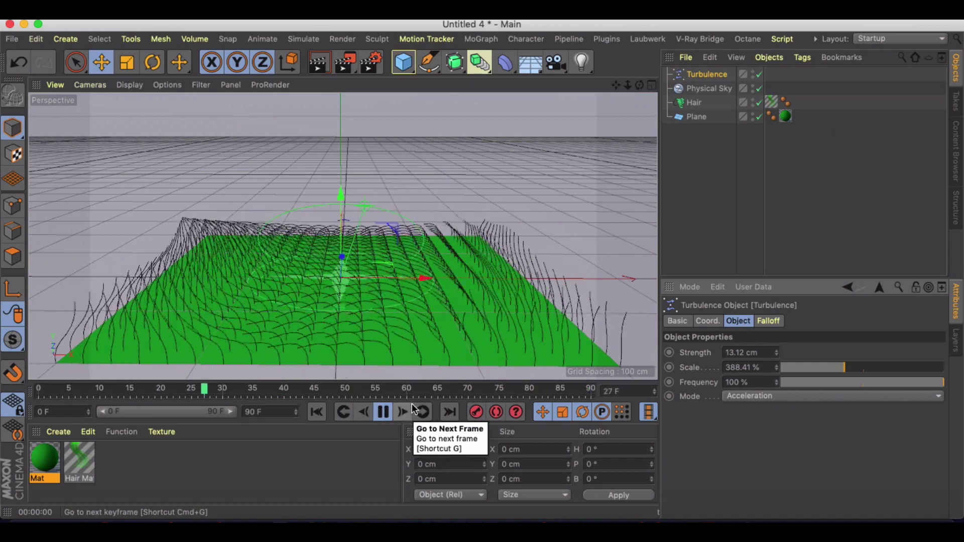
Lower the Turbulence Scale to 10.73% and return to frame 0
drag(843, 367, 785, 367)
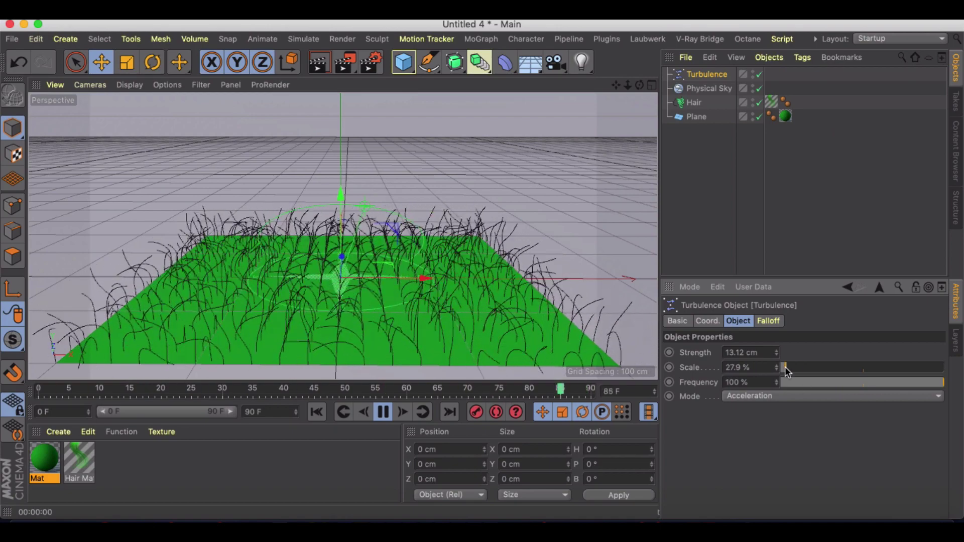
drag(785, 366, 782, 369)
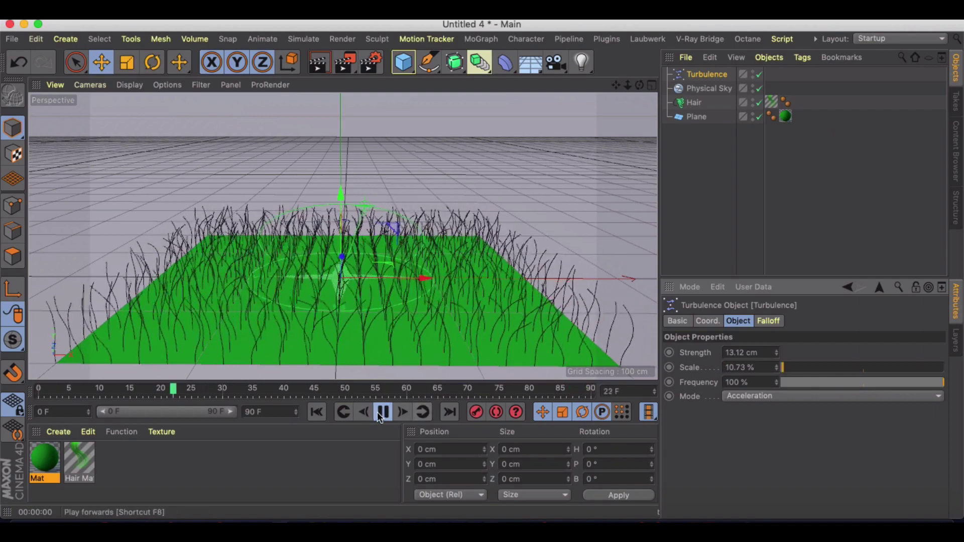
click(318, 411)
Render a preview, then set the Output frame range to All Frames (0–90 F)
click(346, 64)
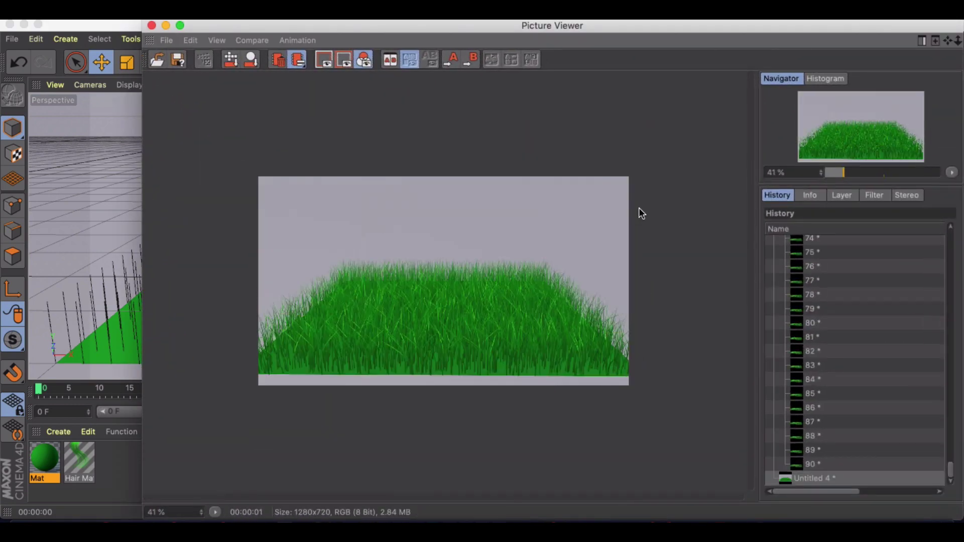
key(super+w)
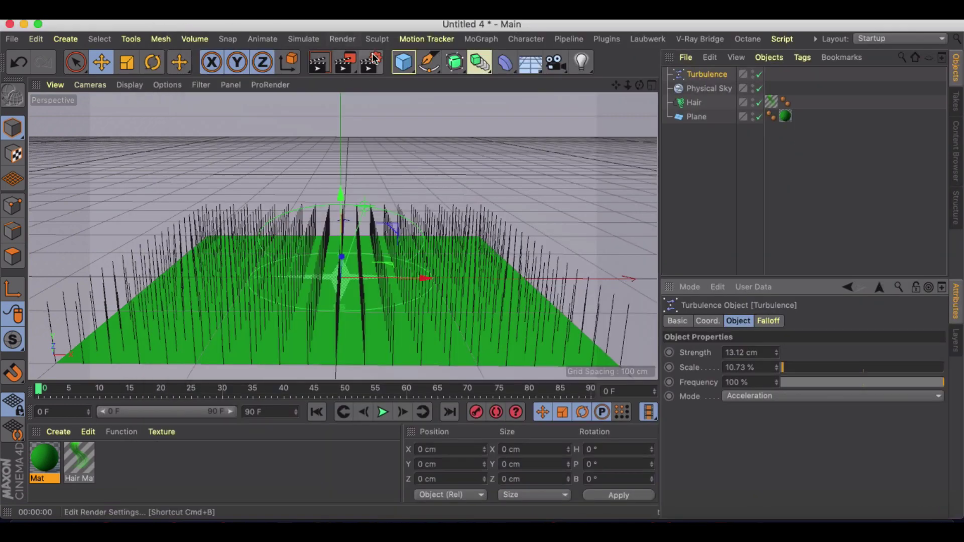
click(372, 60)
click(414, 97)
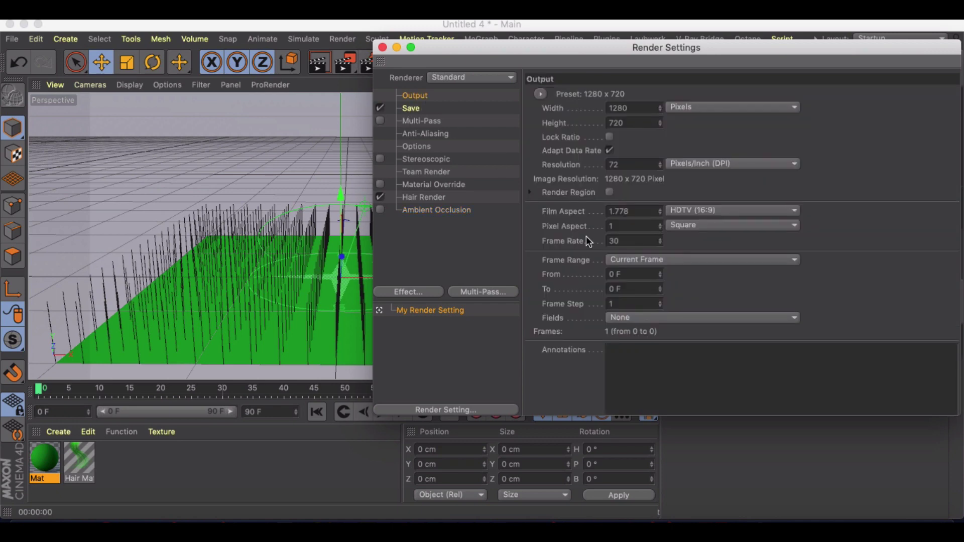
click(627, 258)
click(636, 302)
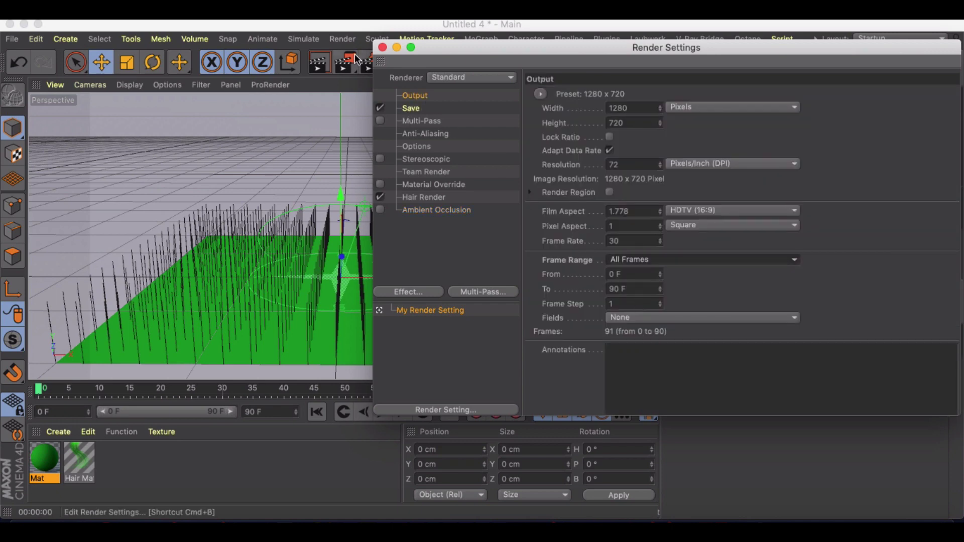
Render all 91 frames to the Picture Viewer without a save file name, then close it
click(383, 48)
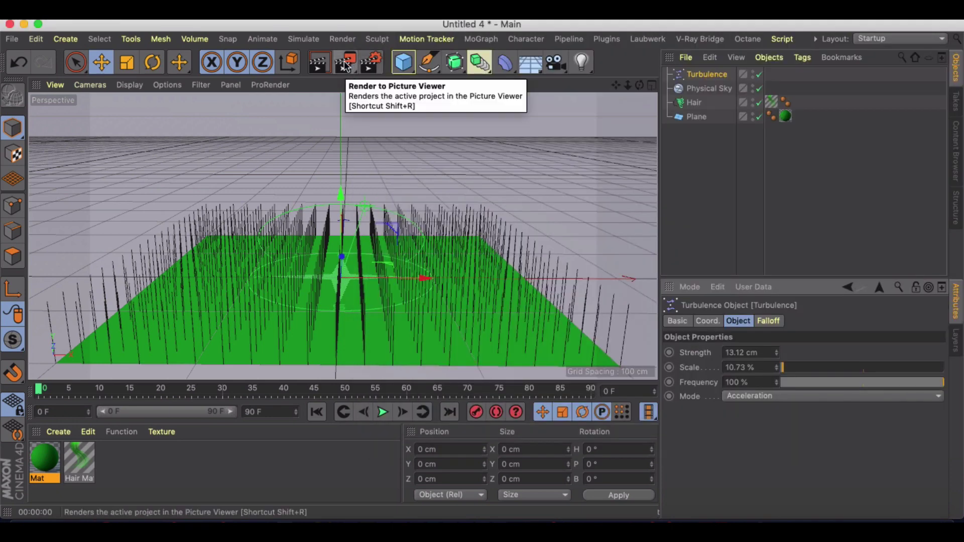
click(346, 64)
click(583, 202)
click(870, 493)
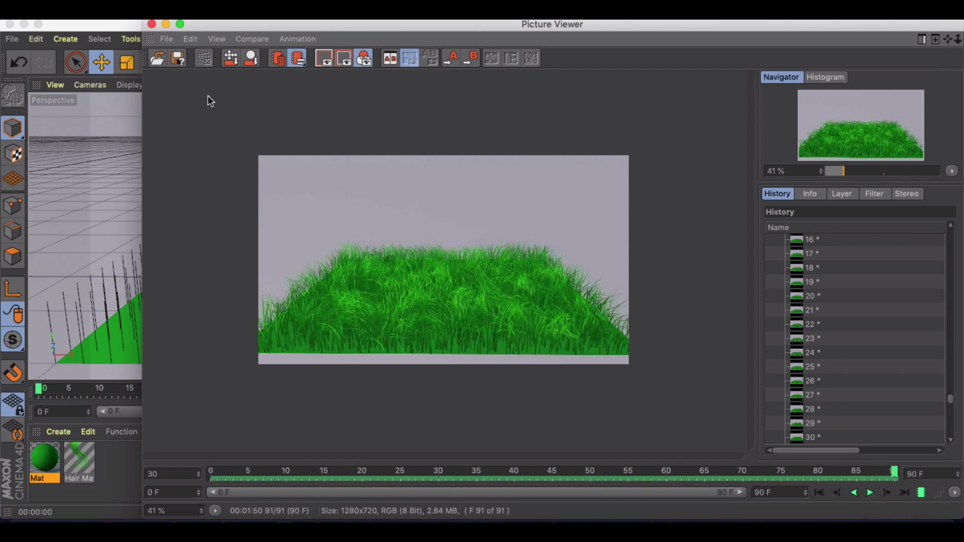
click(151, 24)
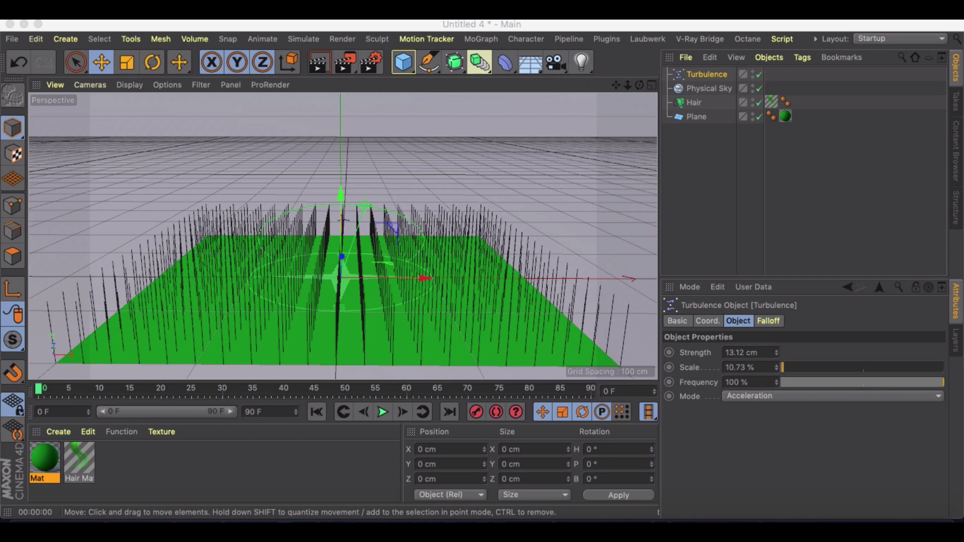
Add a sphere, scale it to about 81.5 cm, and place it at X -94.8, Y 149.2 cm
click(300, 27)
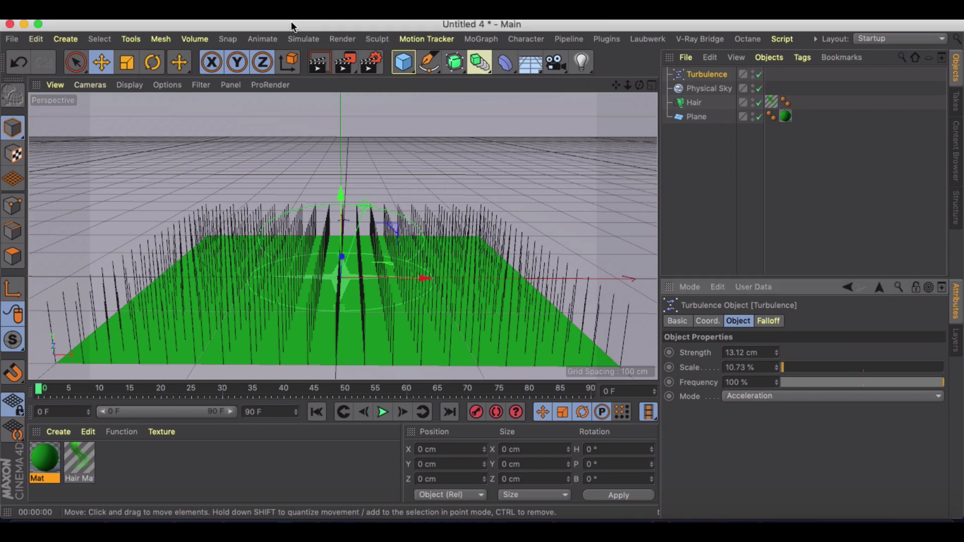
click(412, 64)
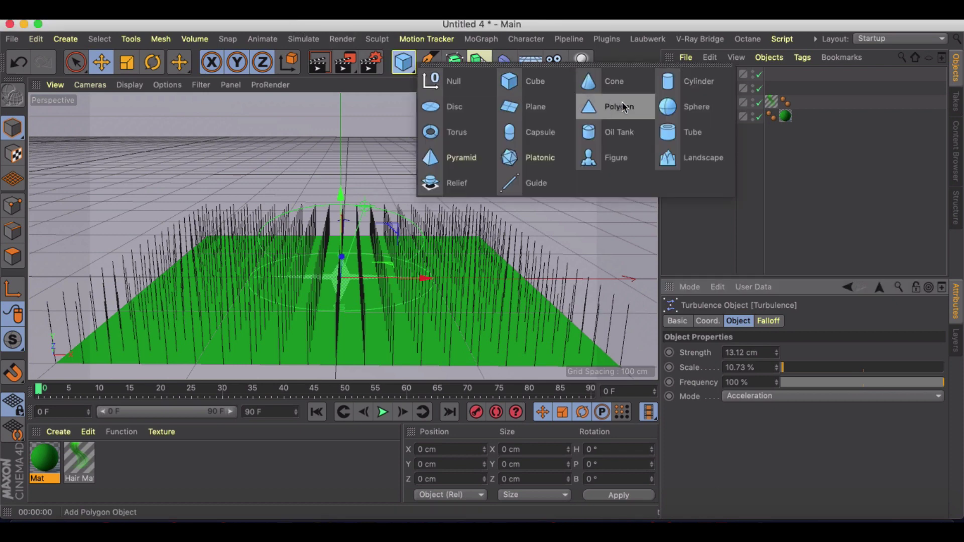
click(721, 107)
drag(337, 197, 330, 95)
key(t)
drag(469, 110, 125, 185)
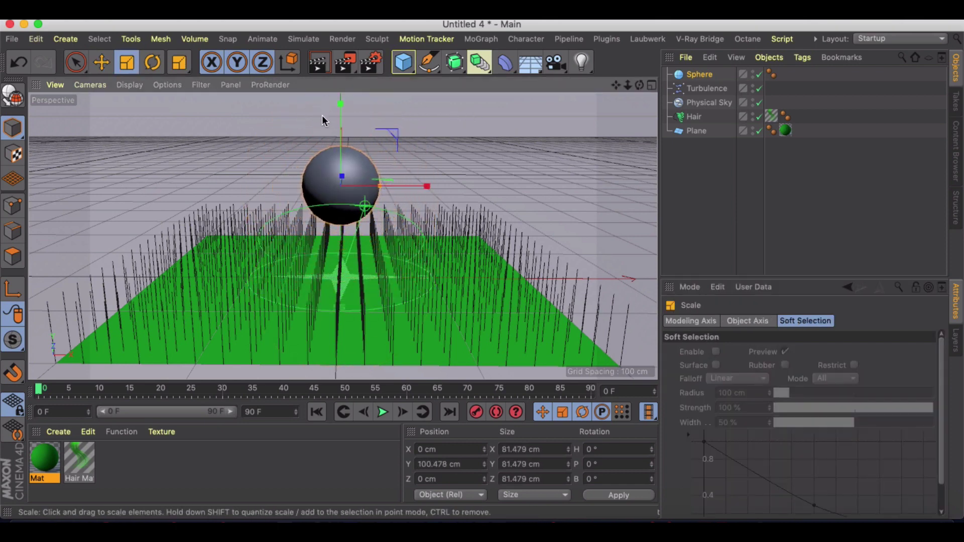
key(e)
drag(321, 117, 228, 92)
drag(270, 162, 268, 138)
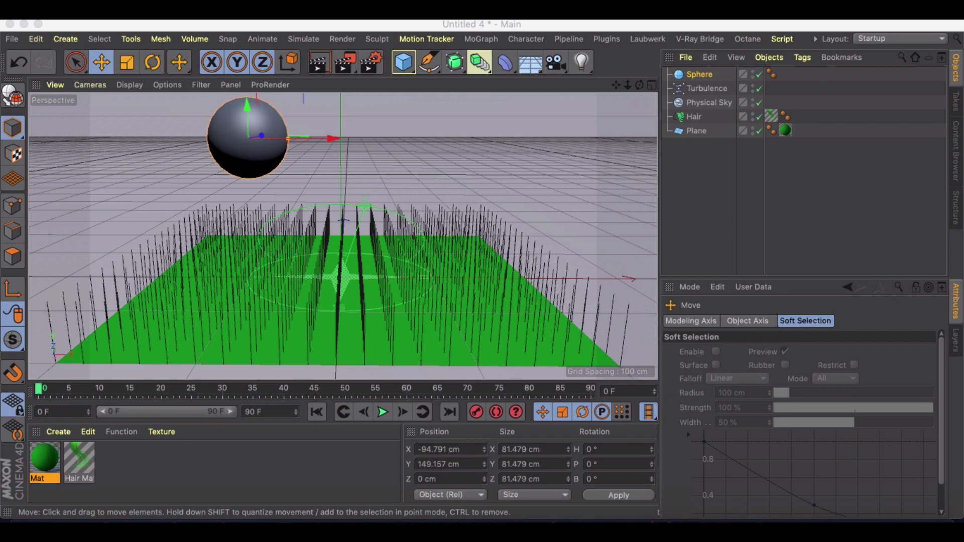
click(214, 28)
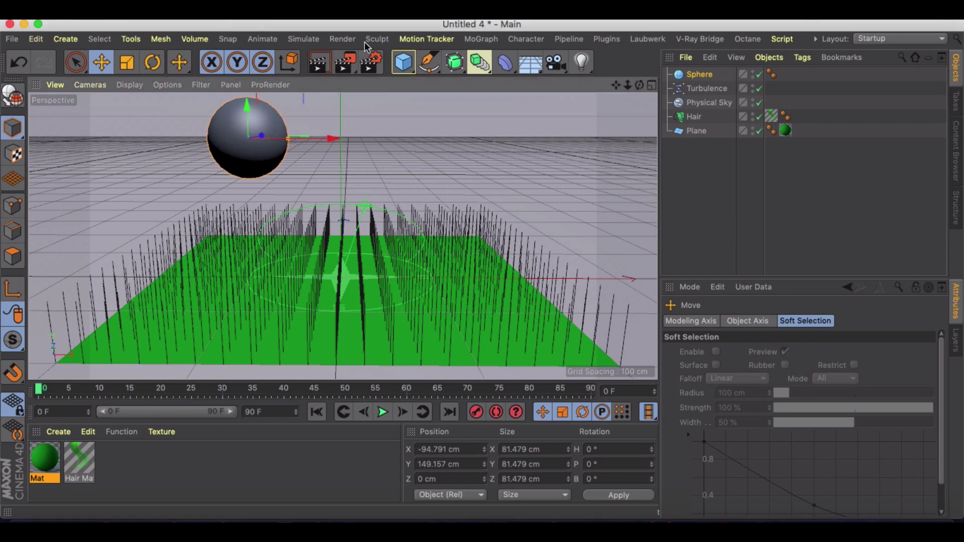
Tag the Sphere as a Rigid Body and the Plane as a Collider Body
right_click(708, 75)
mouse_move(741, 32)
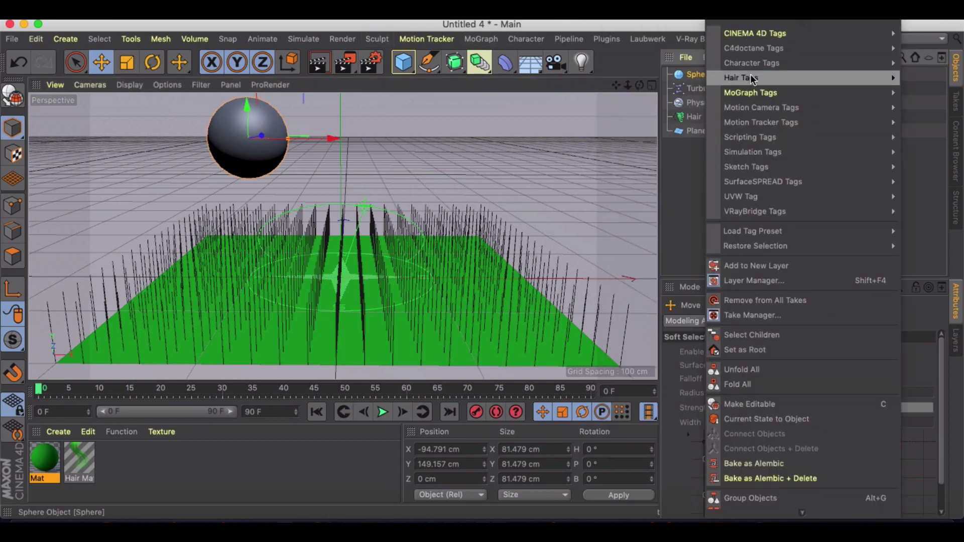
mouse_move(748, 141)
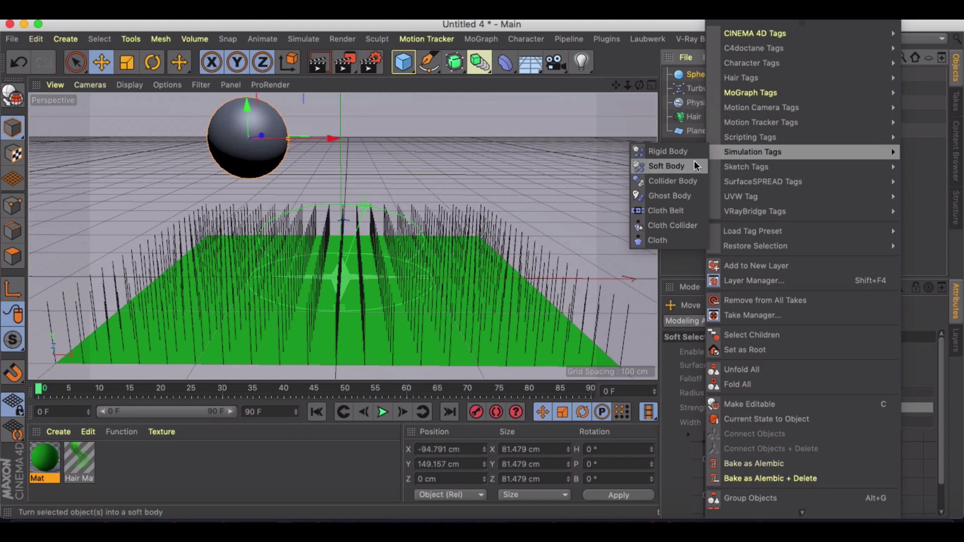
click(671, 151)
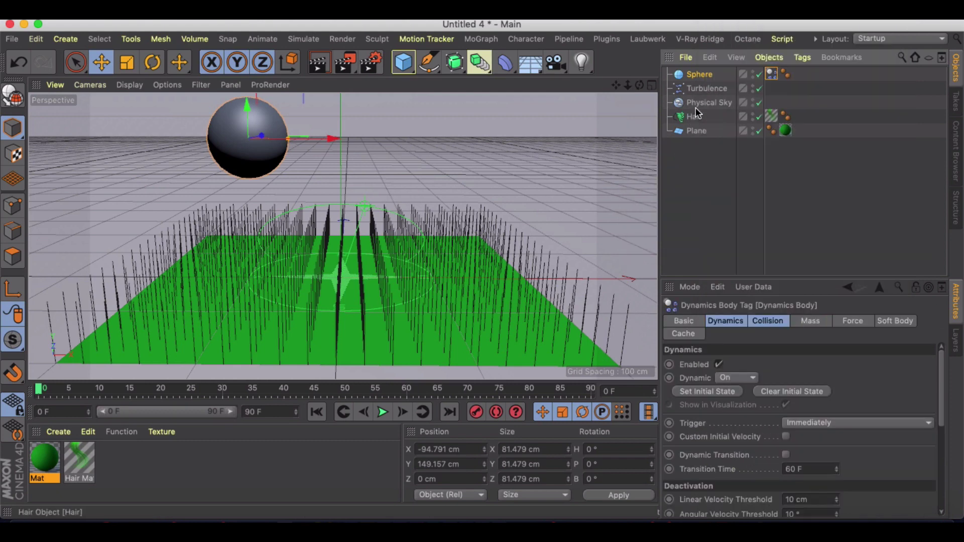
right_click(695, 131)
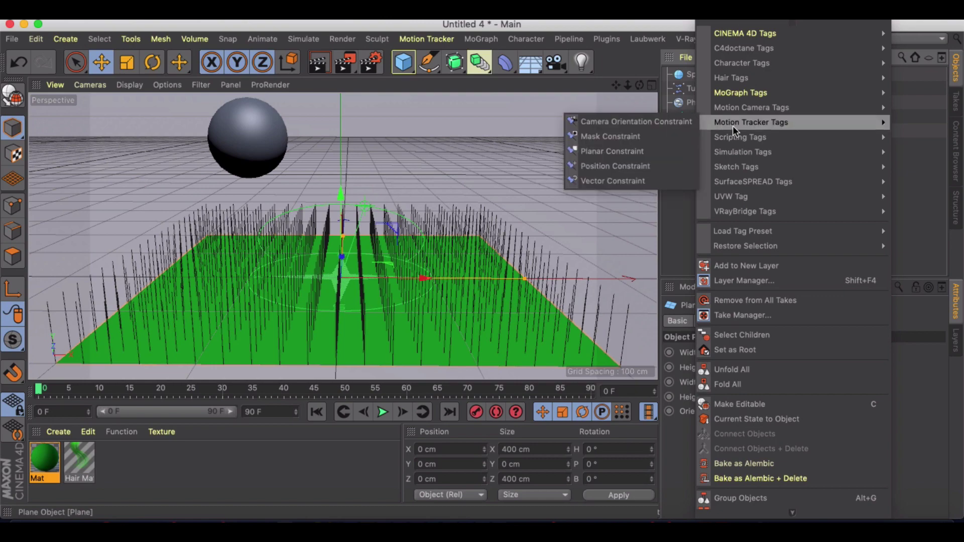
mouse_move(733, 150)
click(672, 167)
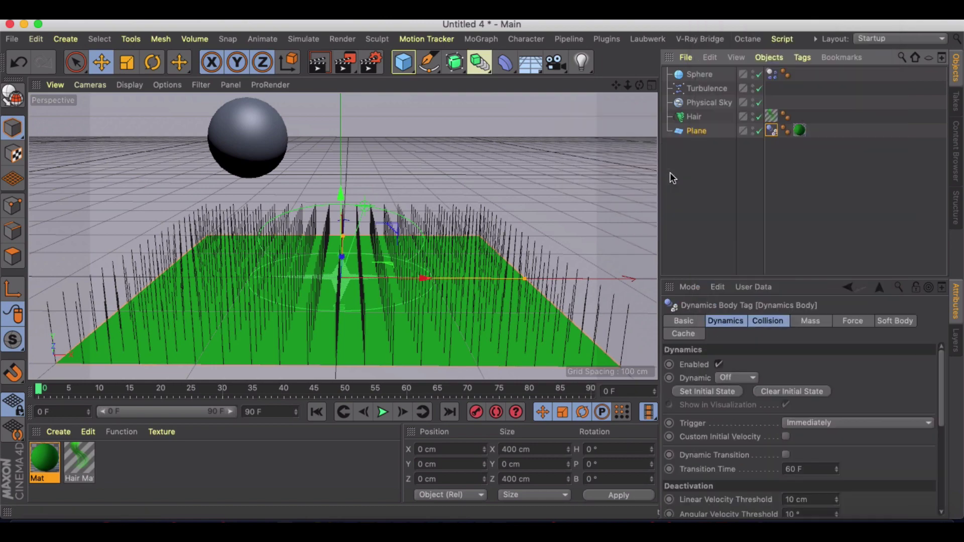
Extend the animation end to 180 F, play the sphere's drop, and test-render frame 30
click(382, 413)
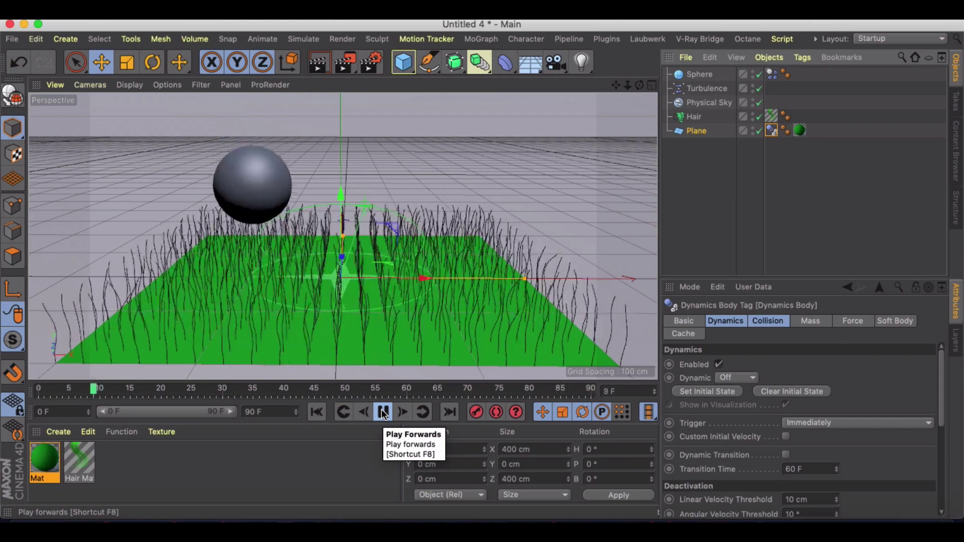
click(382, 413)
double_click(261, 412)
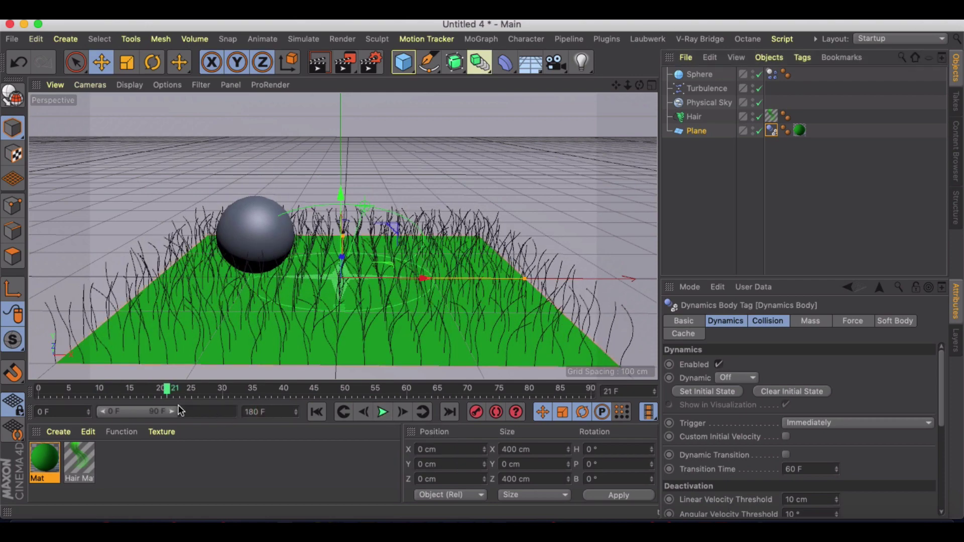
drag(175, 411, 233, 412)
click(354, 416)
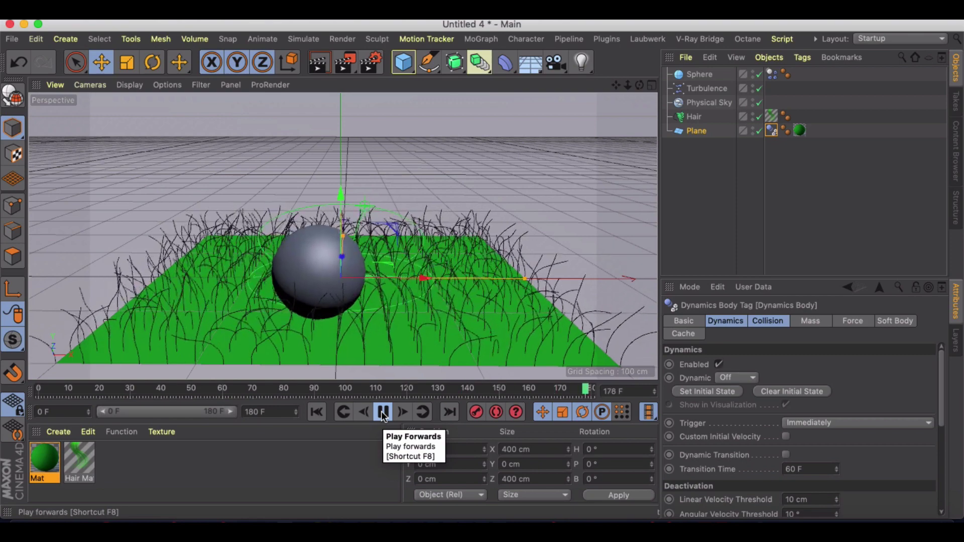
click(383, 413)
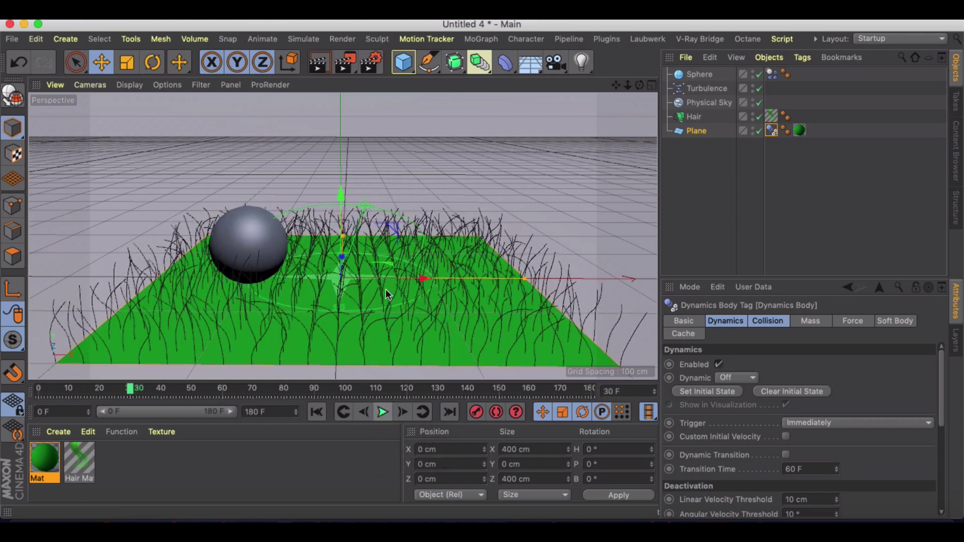
click(318, 64)
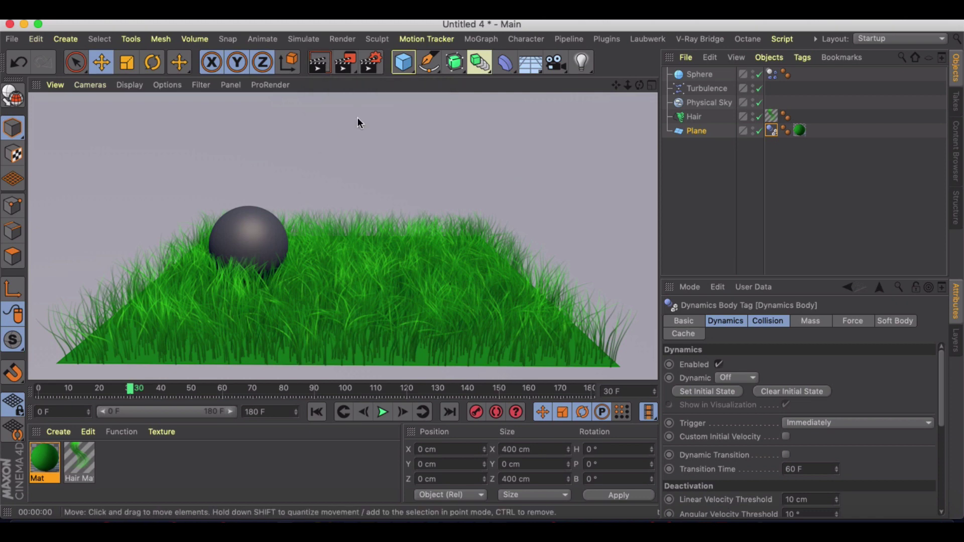
Add a Hair Collider tag to the Sphere
click(693, 117)
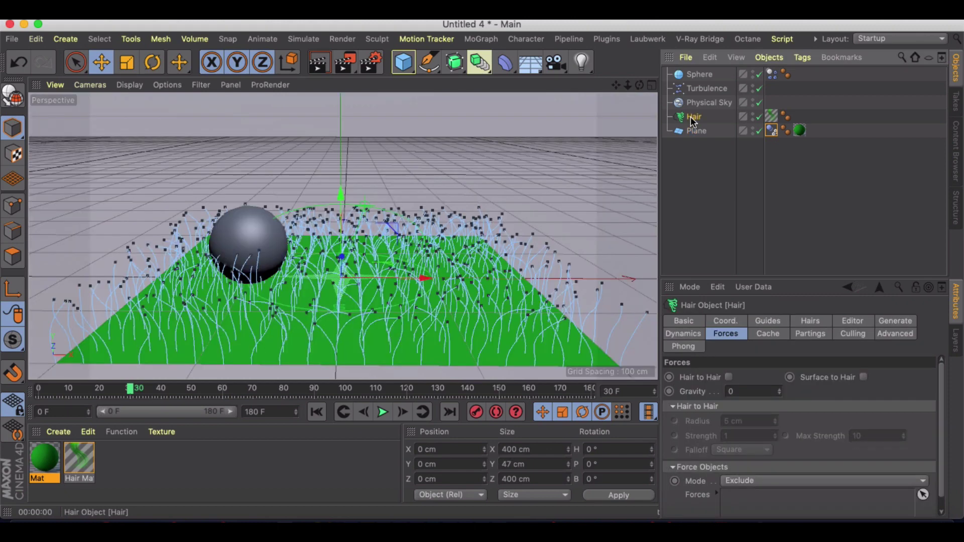
click(700, 74)
right_click(699, 75)
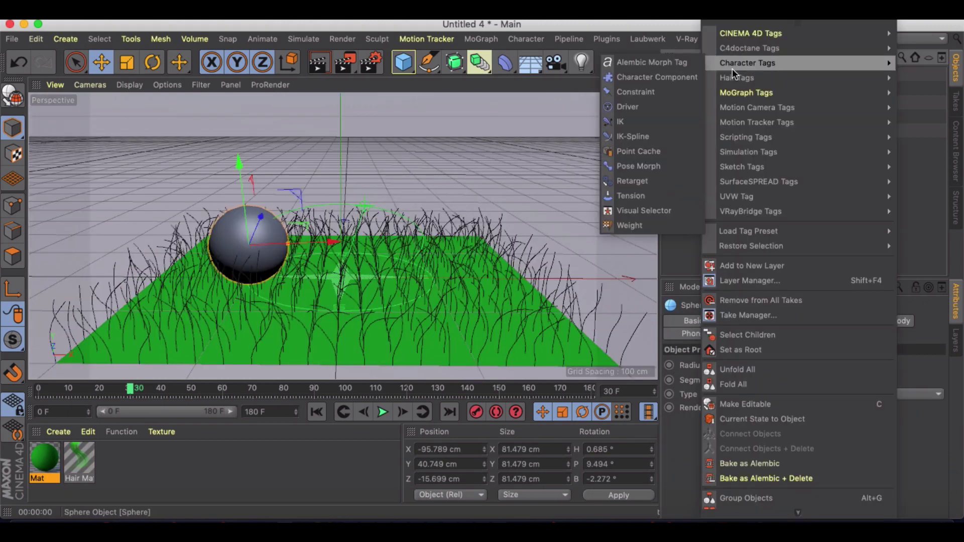
mouse_move(731, 79)
click(685, 92)
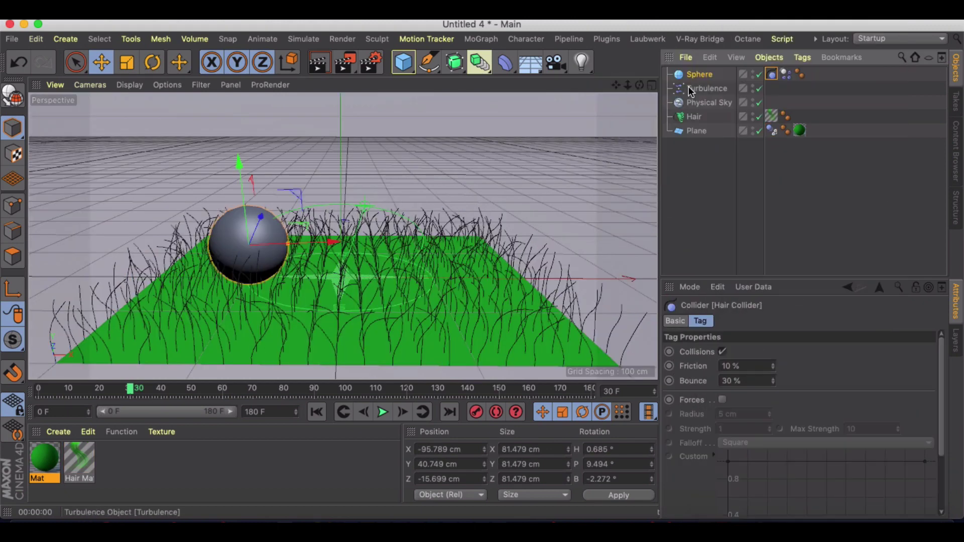
Play the collision from frame 0, stop at frame 35, and test-render it
click(320, 412)
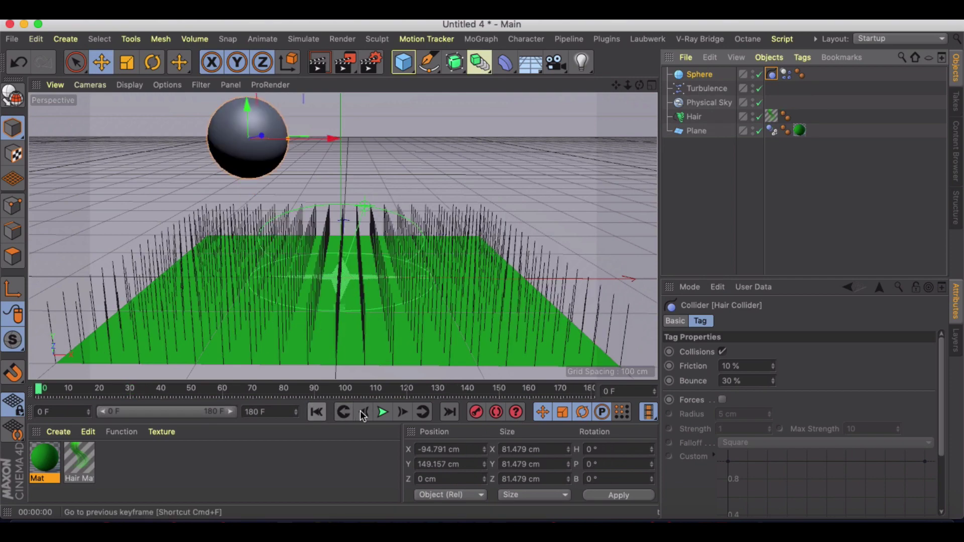
click(383, 412)
click(382, 412)
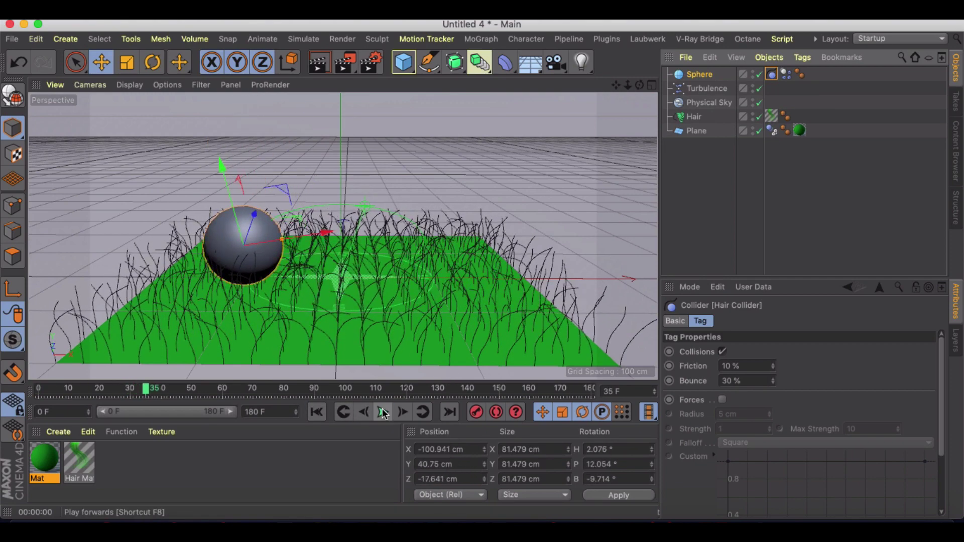
scroll(246, 263, up, 5)
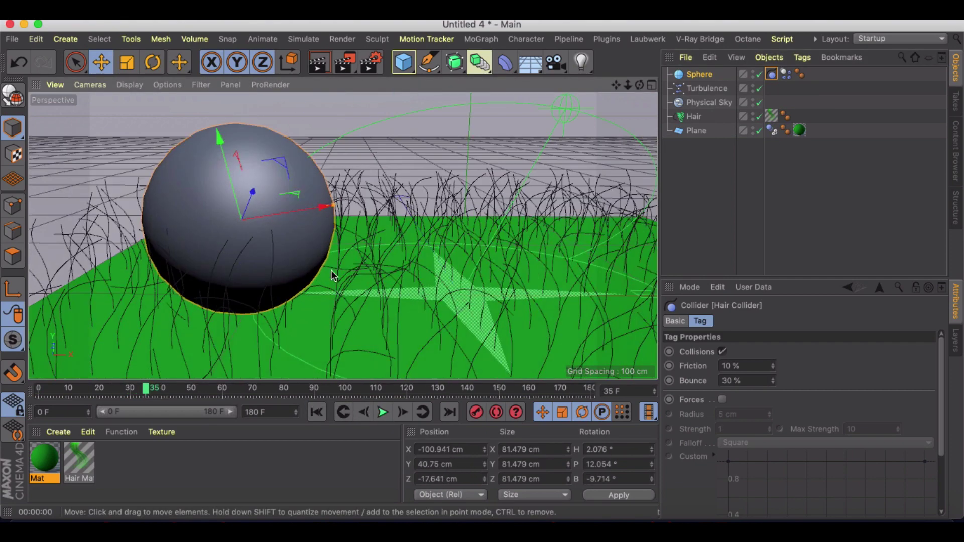
scroll(379, 335, down, 4)
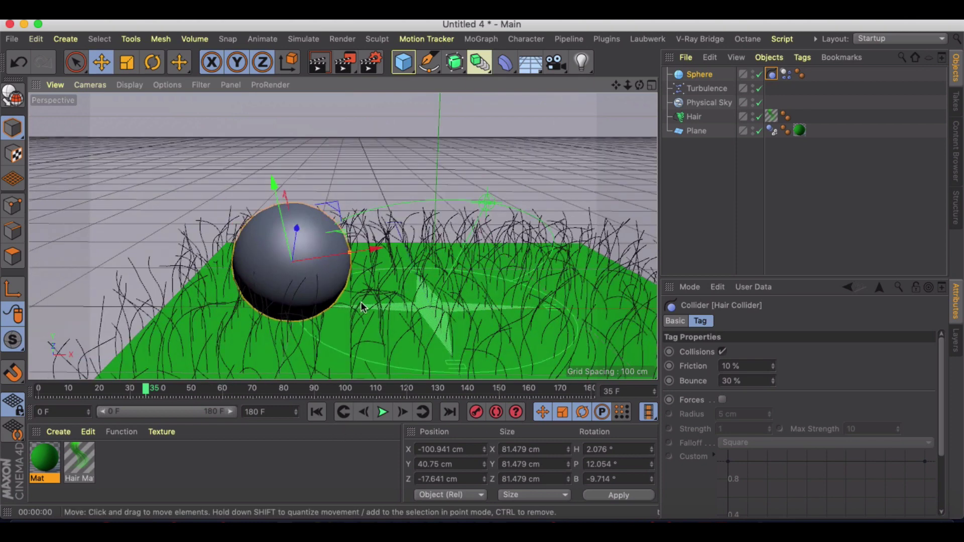
click(318, 63)
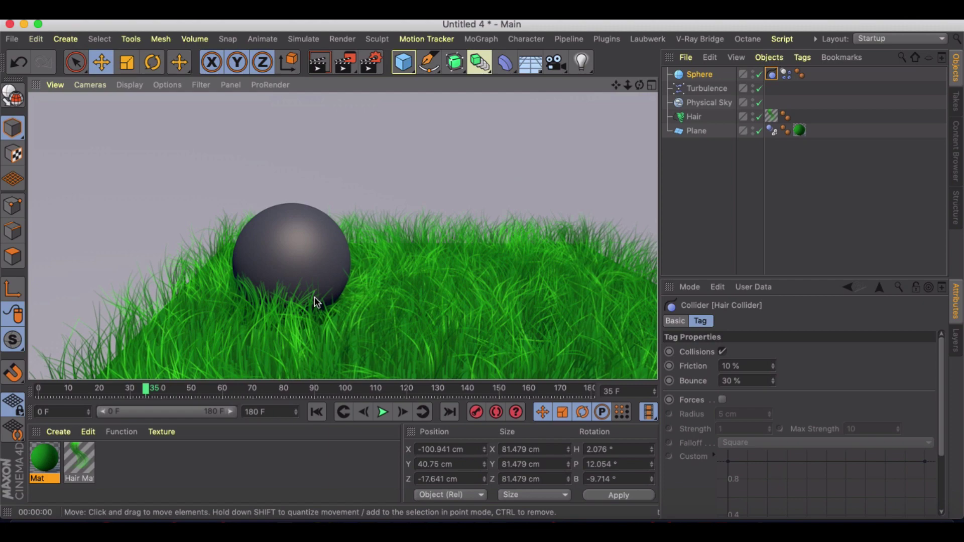
Resume playback to frame 109 and render the grass bending around the sphere
scroll(365, 291, down, 2)
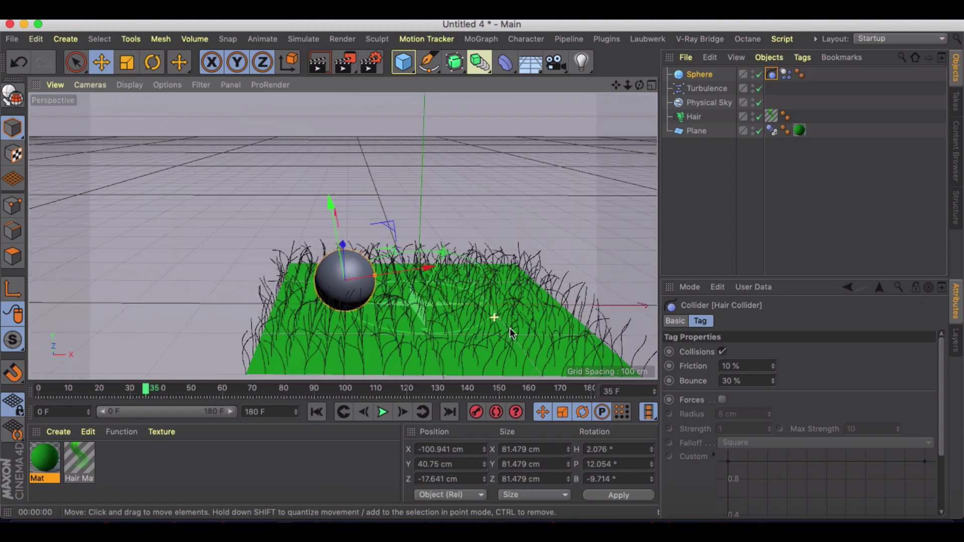
scroll(510, 329, up, 3)
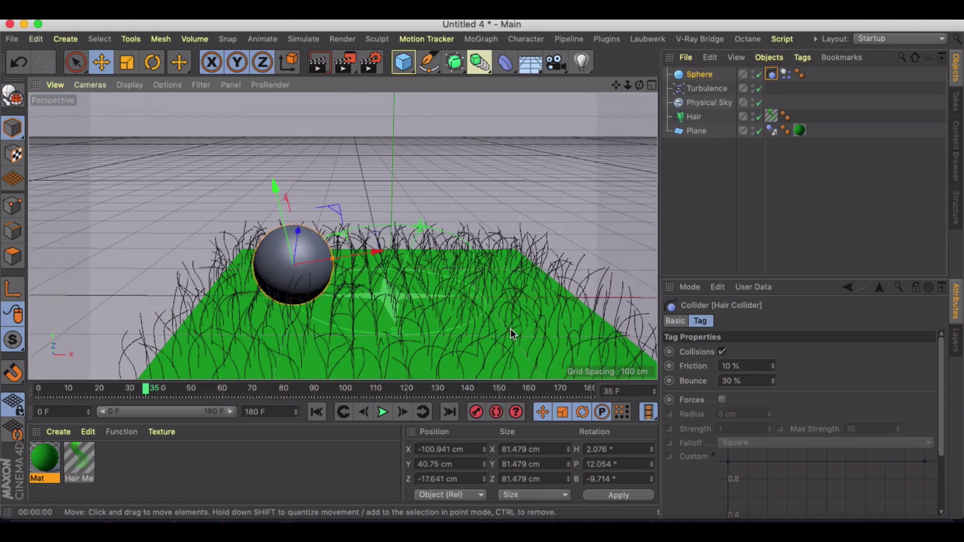
click(382, 412)
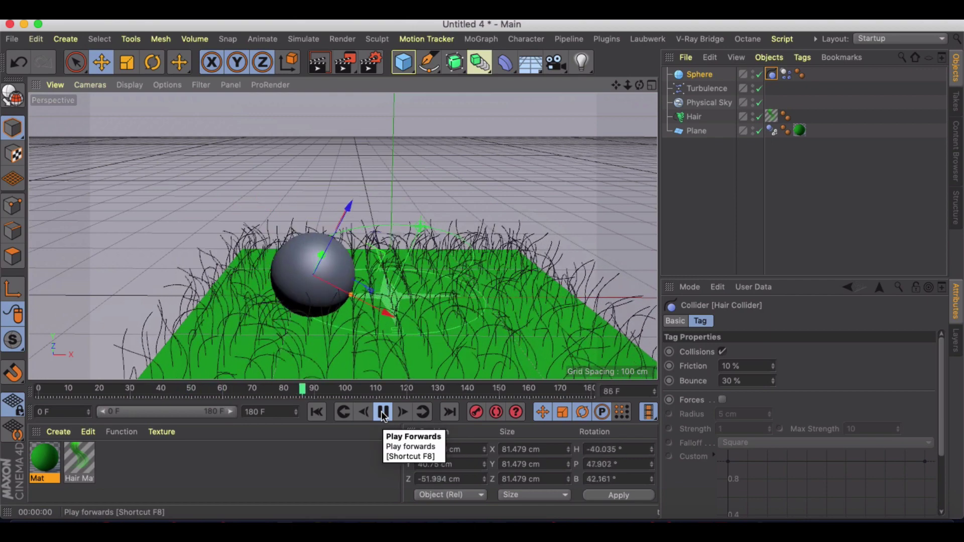
click(384, 411)
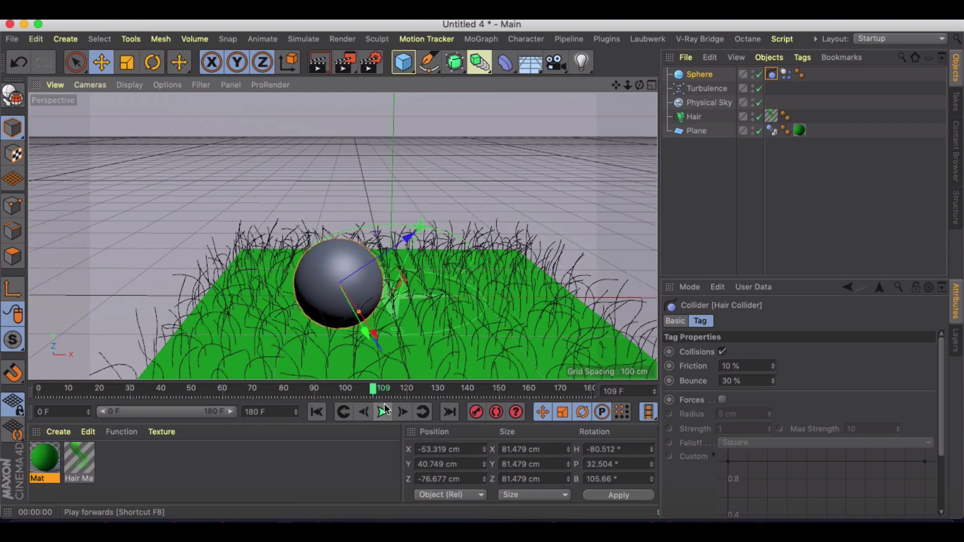
click(321, 60)
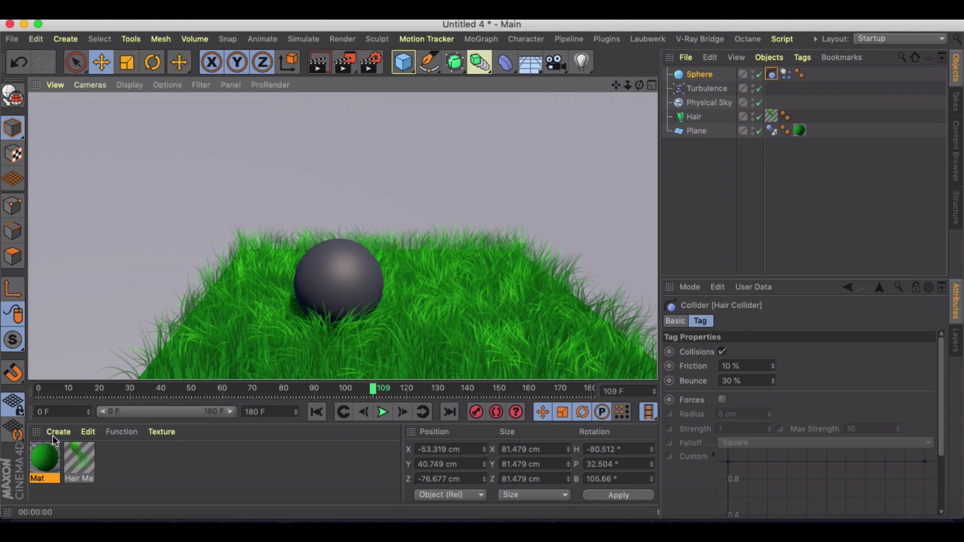
Create material Mat.1, apply it to the Sphere, test-render, and replay from frame 0
click(55, 438)
click(103, 247)
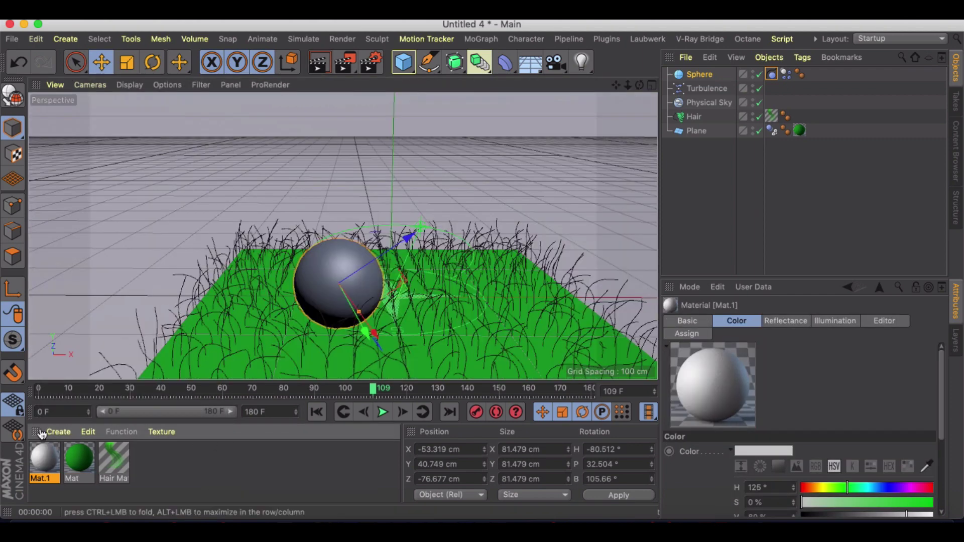
drag(309, 305, 312, 307)
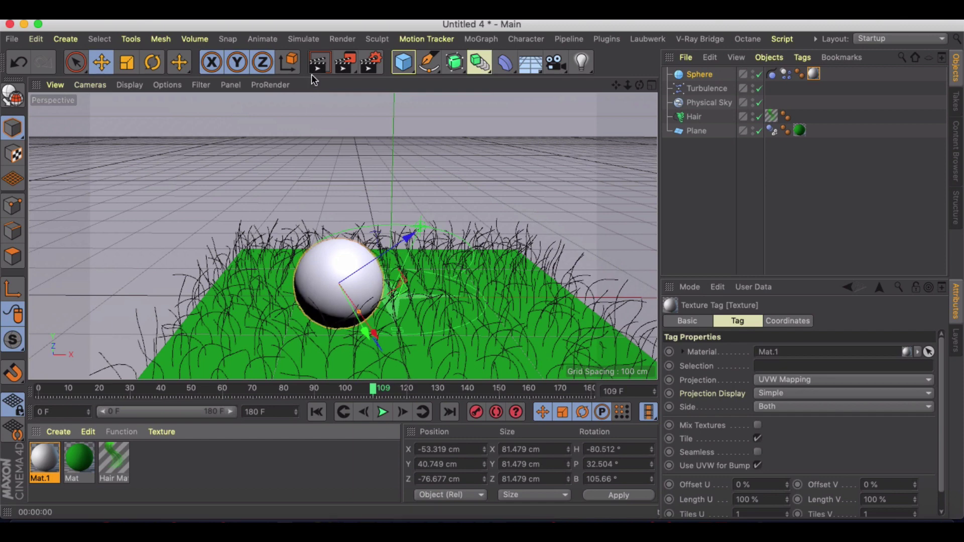
click(319, 65)
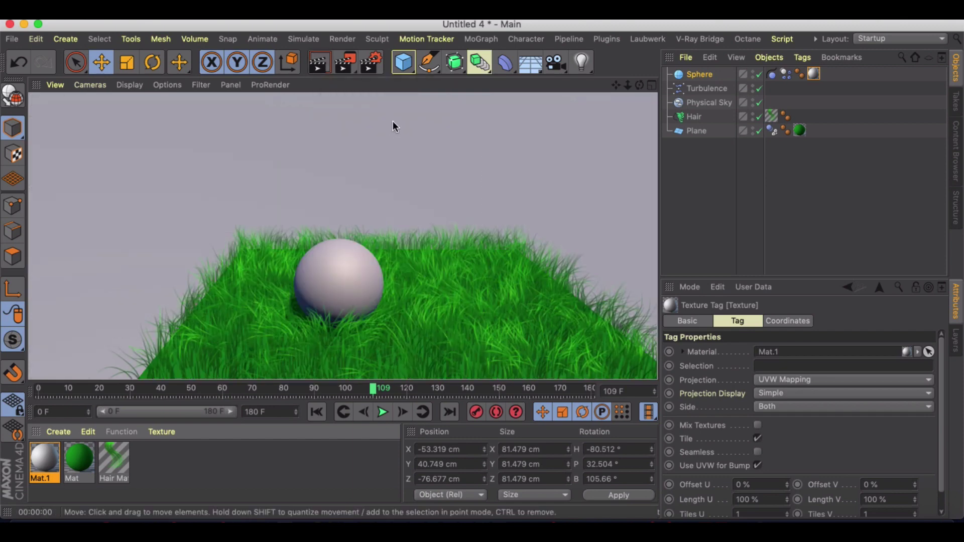
click(316, 412)
click(383, 411)
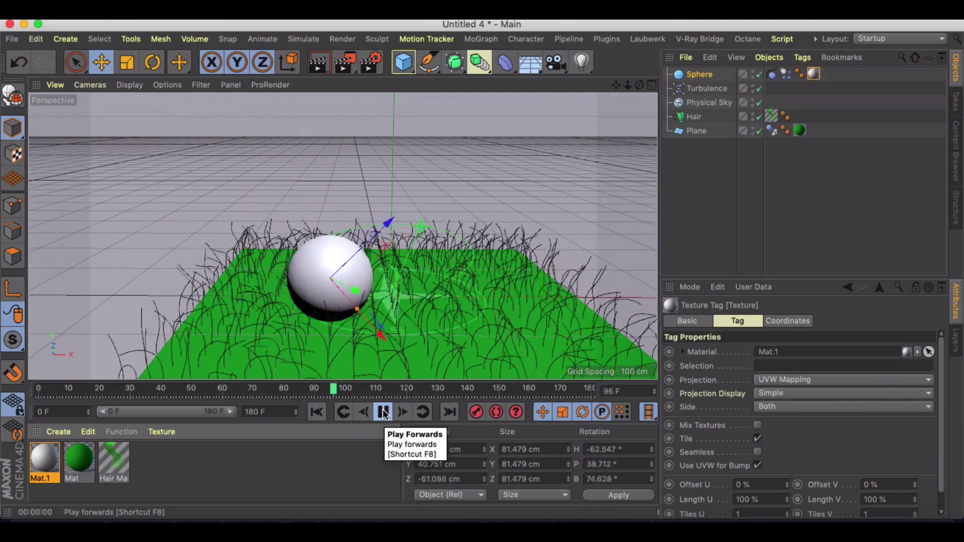
Render all 181 frames to the Picture Viewer without saving, then play back and stop at frame 61
click(382, 412)
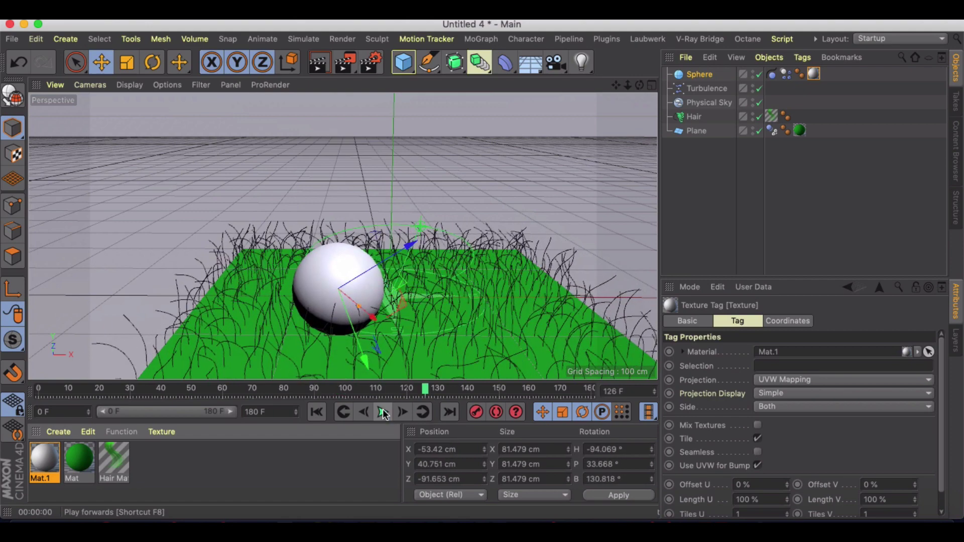
click(345, 62)
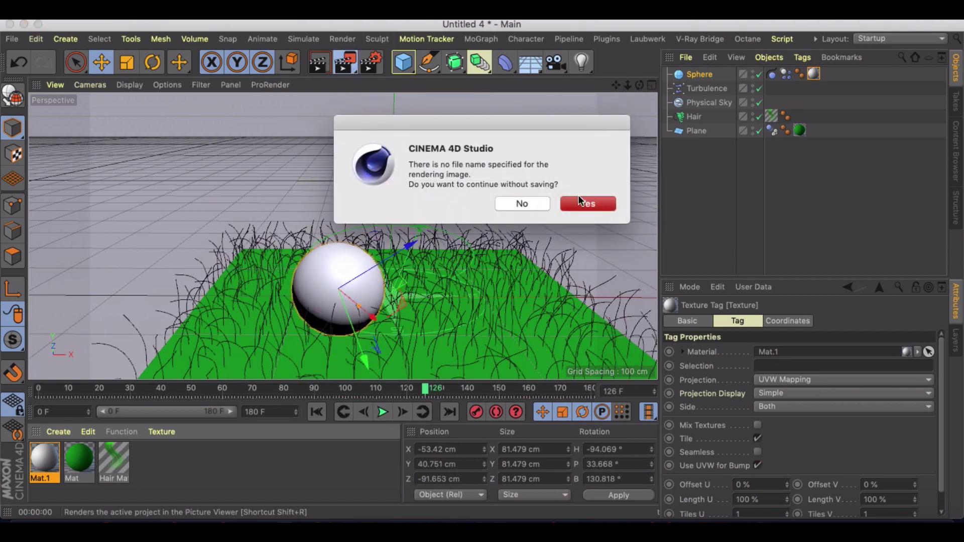
click(582, 203)
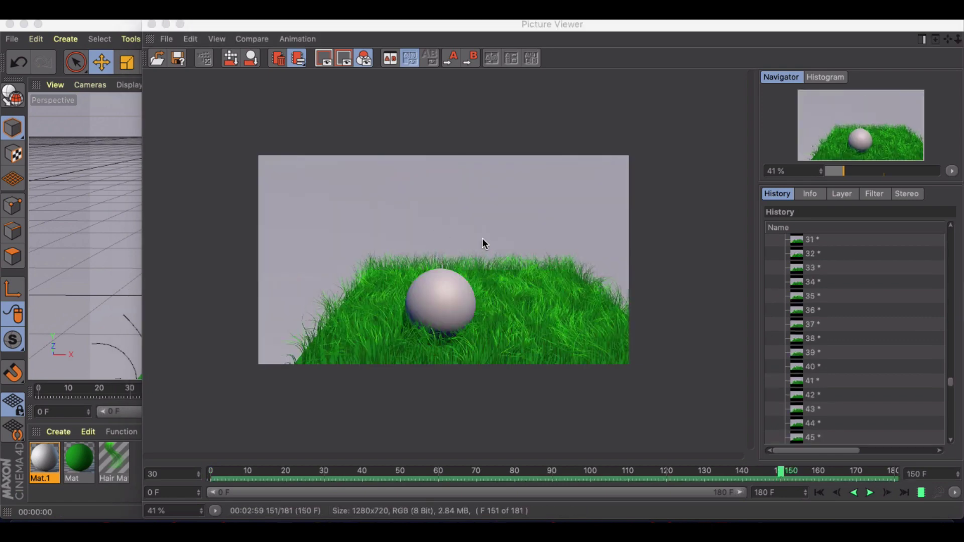
click(870, 492)
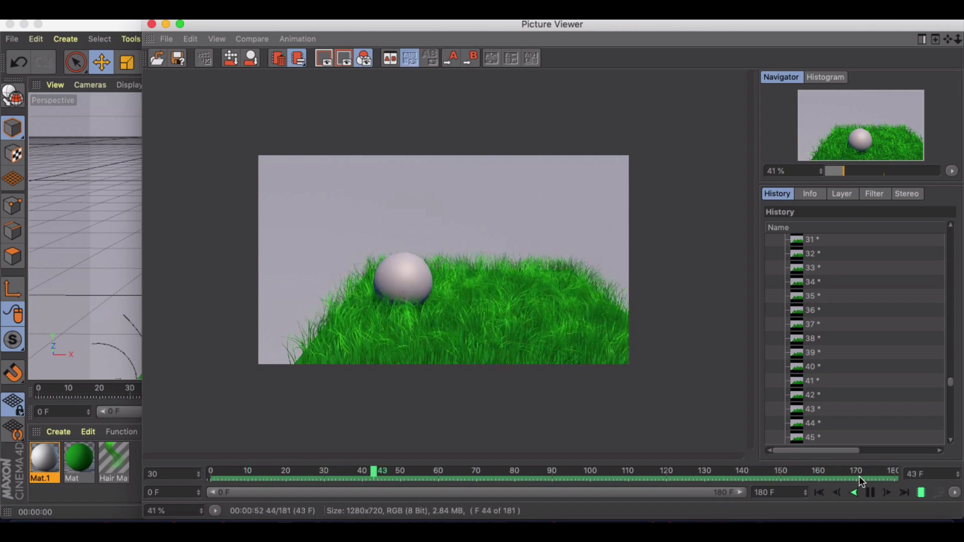
click(871, 493)
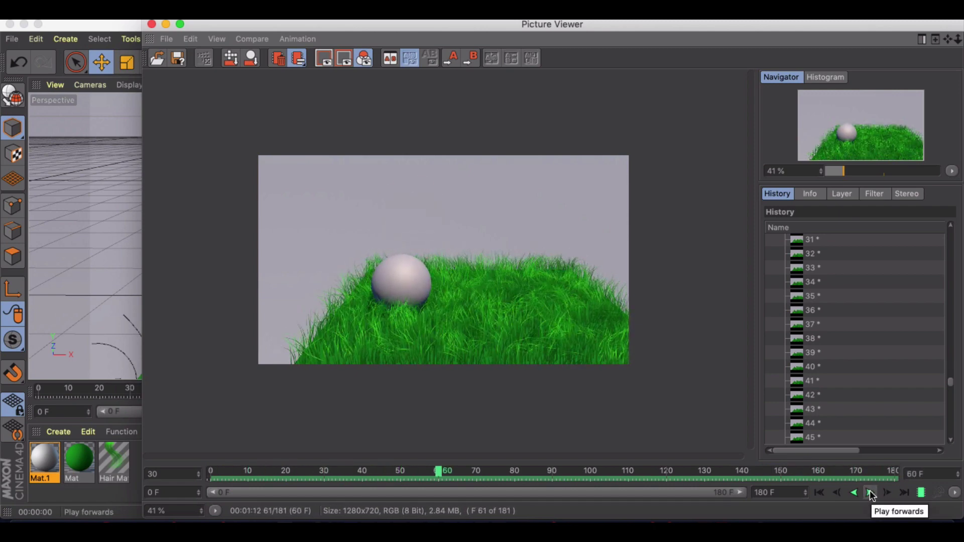